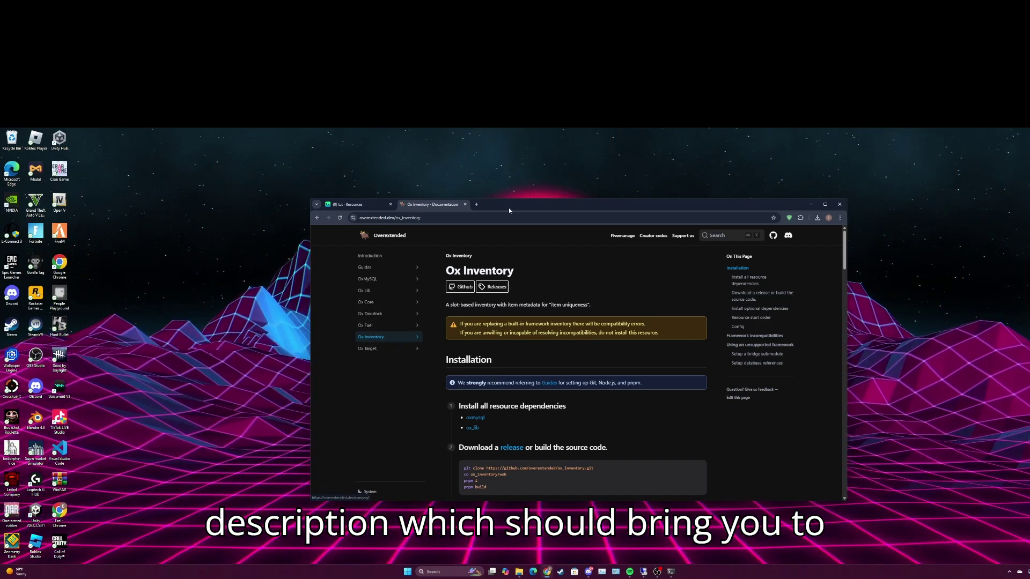
Step: Find Ox Lib in the Overextended documentation and open its GitHub repository
mouse_move(508, 207)
left_mouse_down()
mouse_move(462, 189)
mouse_move(534, 197)
mouse_move(525, 194)
left_mouse_up()
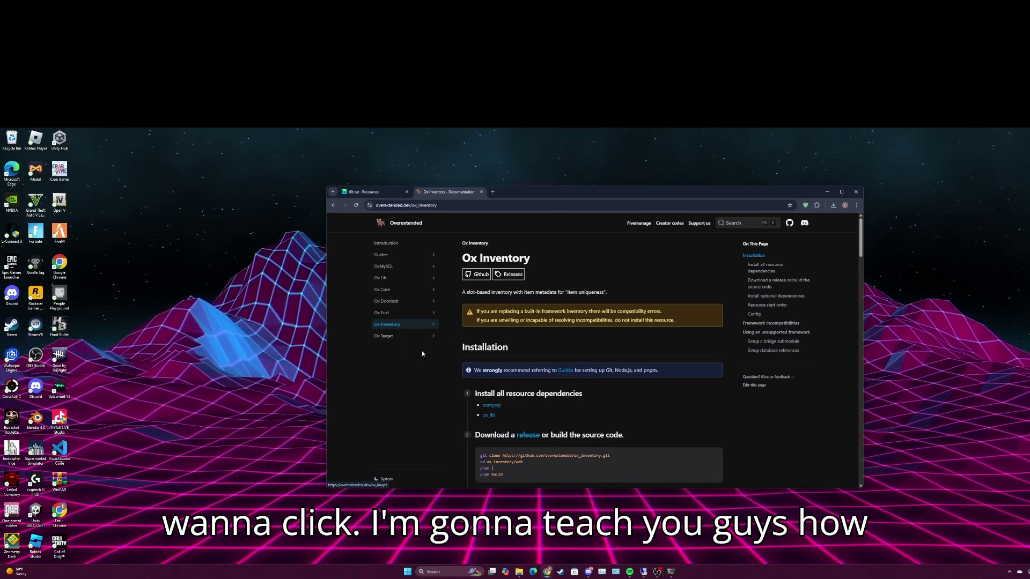
left_click(385, 338)
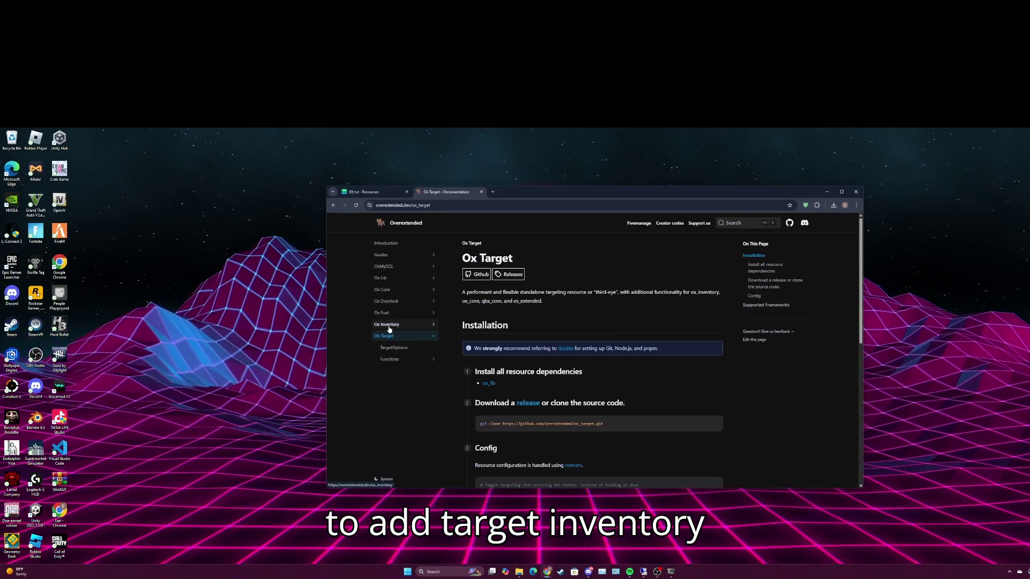
left_click(389, 325)
left_click(387, 279)
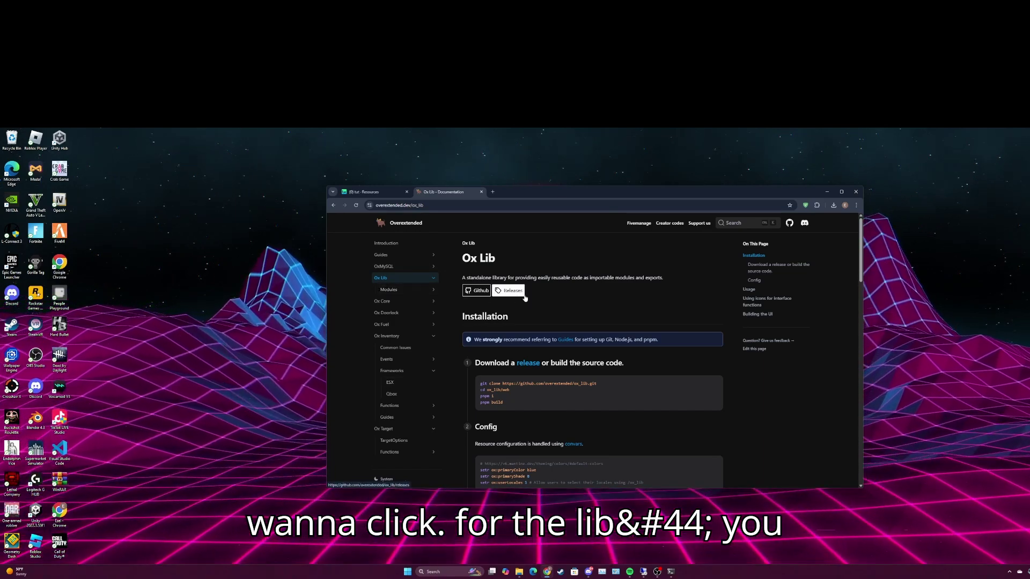
left_click(476, 291)
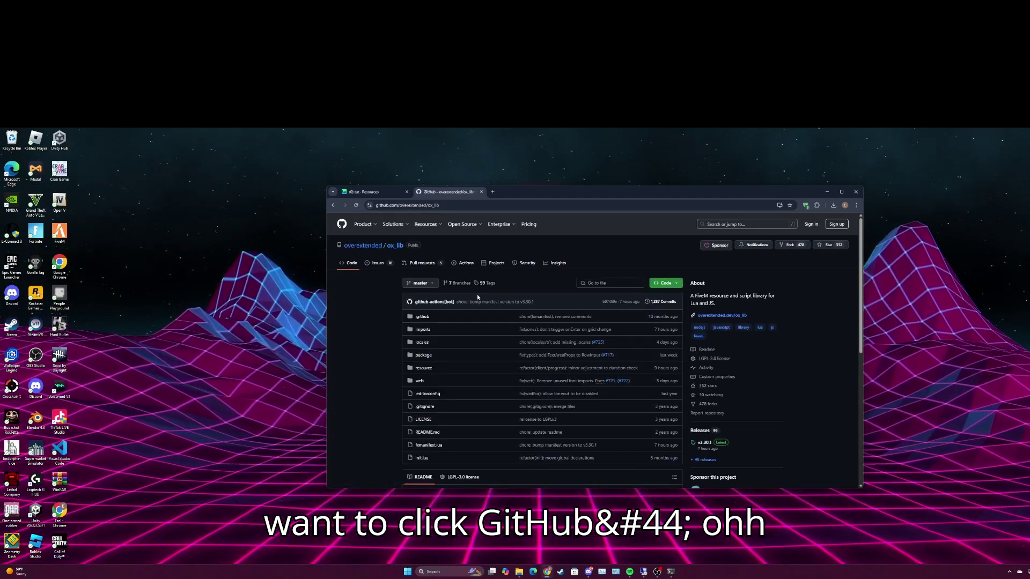
Step: Download ox_lib.zip from the latest ox_lib release, v3.30.1
scroll(492, 400, "down", 4)
scroll(501, 450, "up", 4)
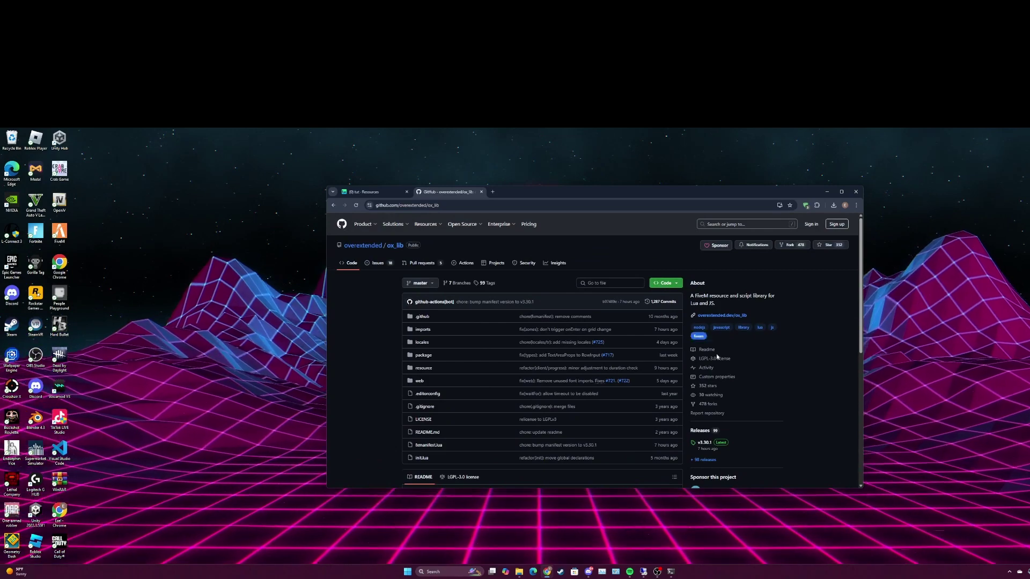
left_click(707, 443)
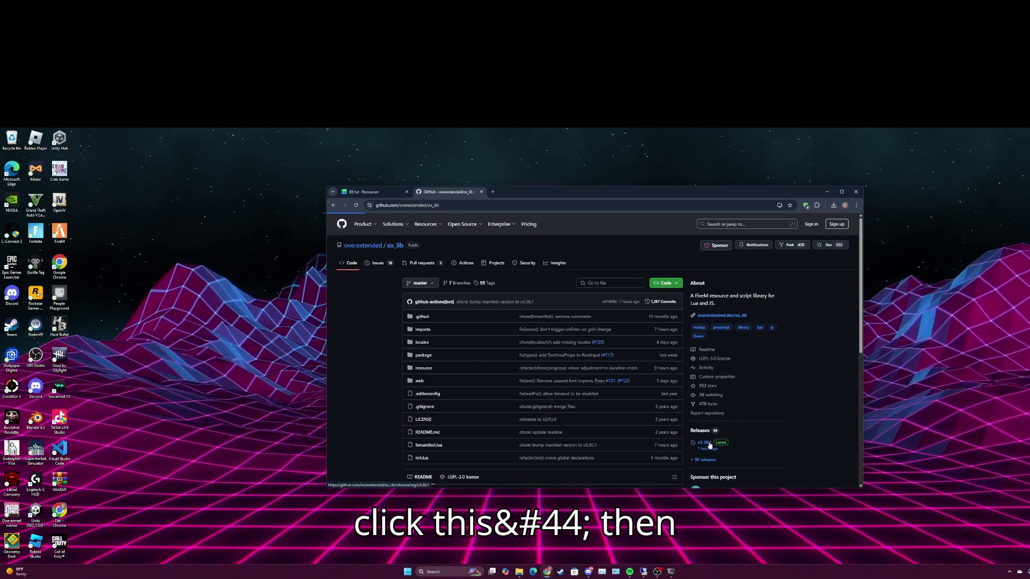
left_click(437, 406)
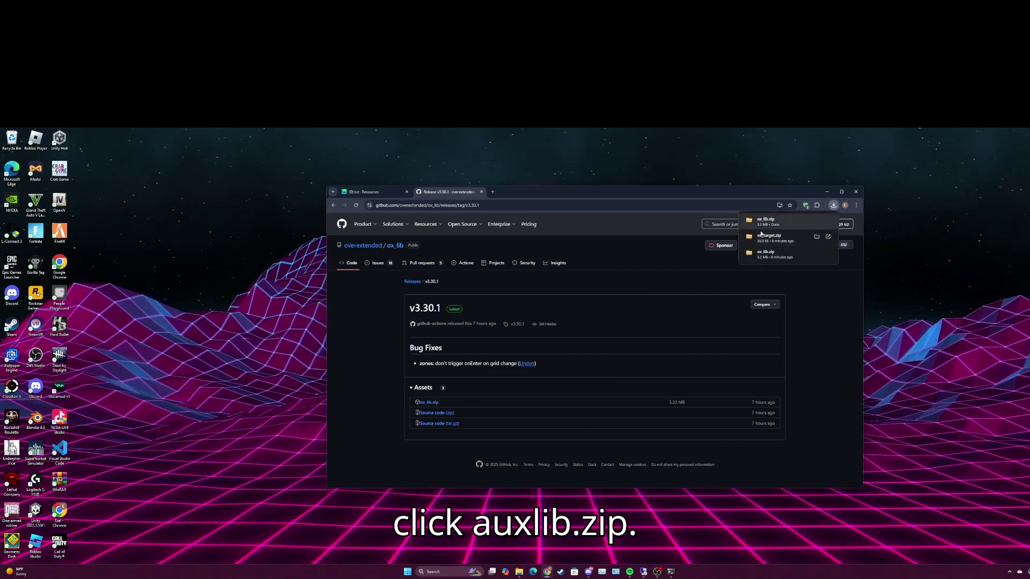
Step: Extract the downloaded ox_lib.zip into an ox_lib folder in Downloads and move the resulting window clear of the browser
left_click(789, 220)
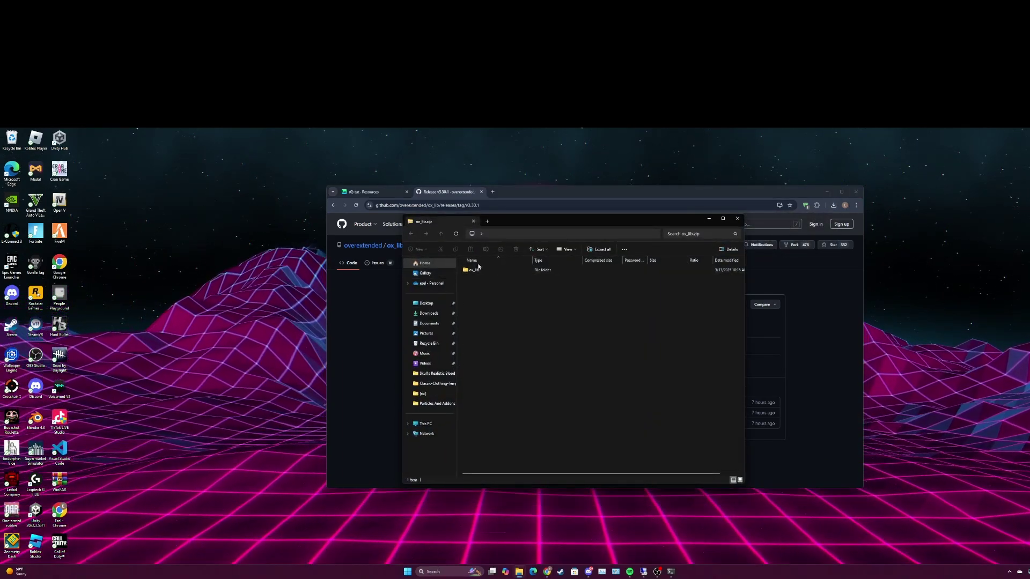
left_click_drag(505, 219, 469, 129)
left_click_drag(397, 139, 420, 180)
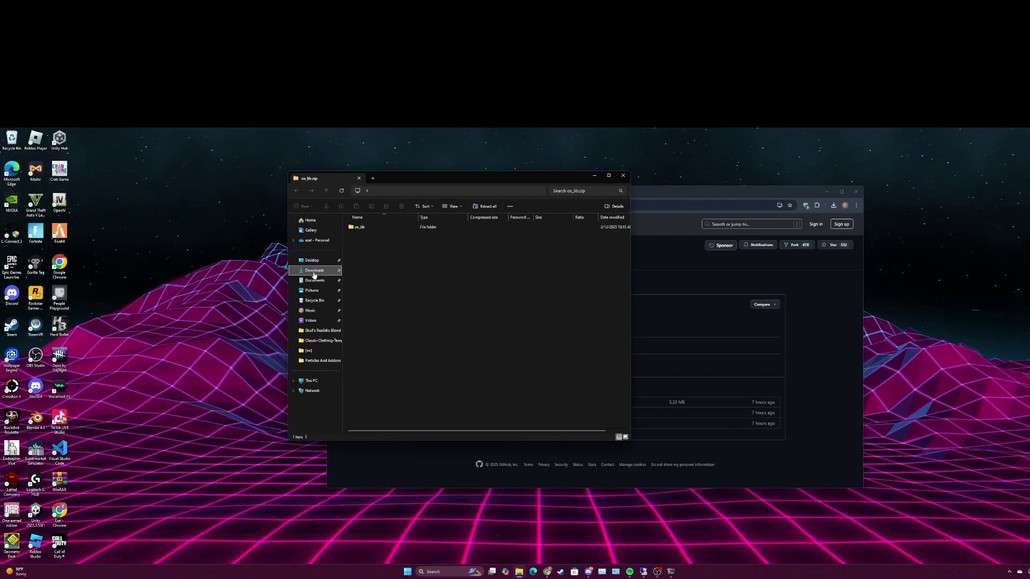
left_click(314, 270)
right_click(379, 240)
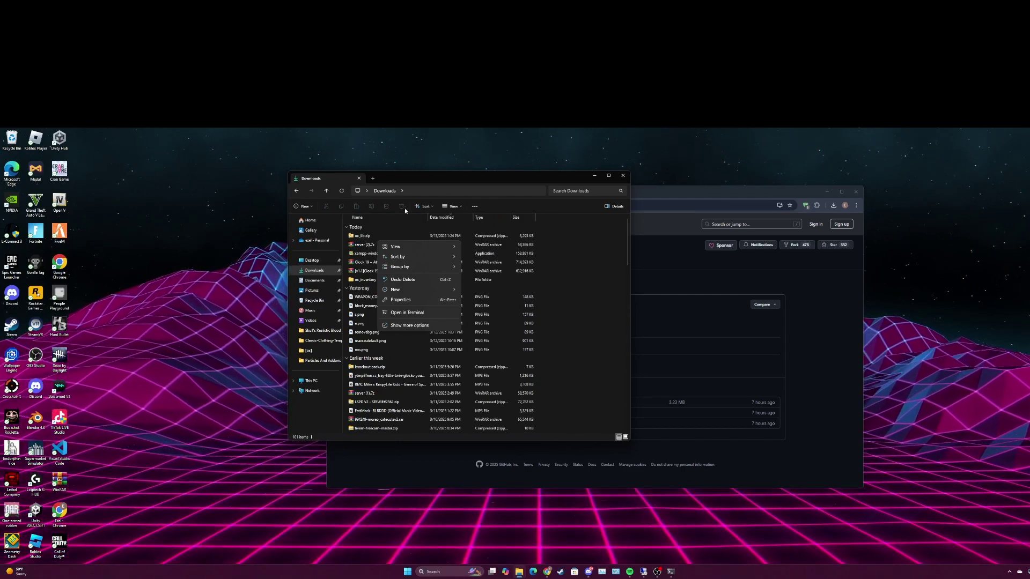
left_click_drag(419, 182, 467, 0)
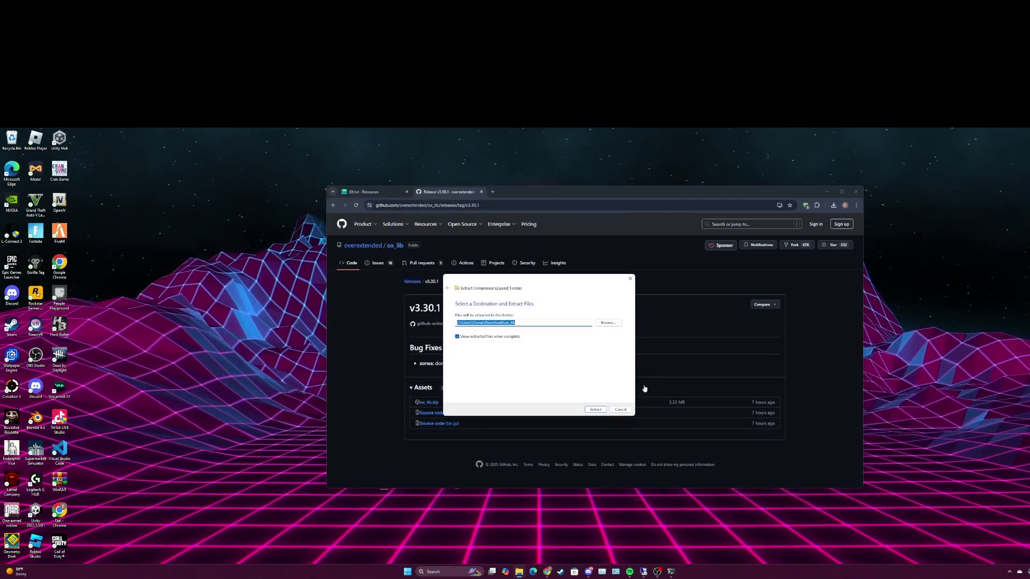
left_click(602, 411)
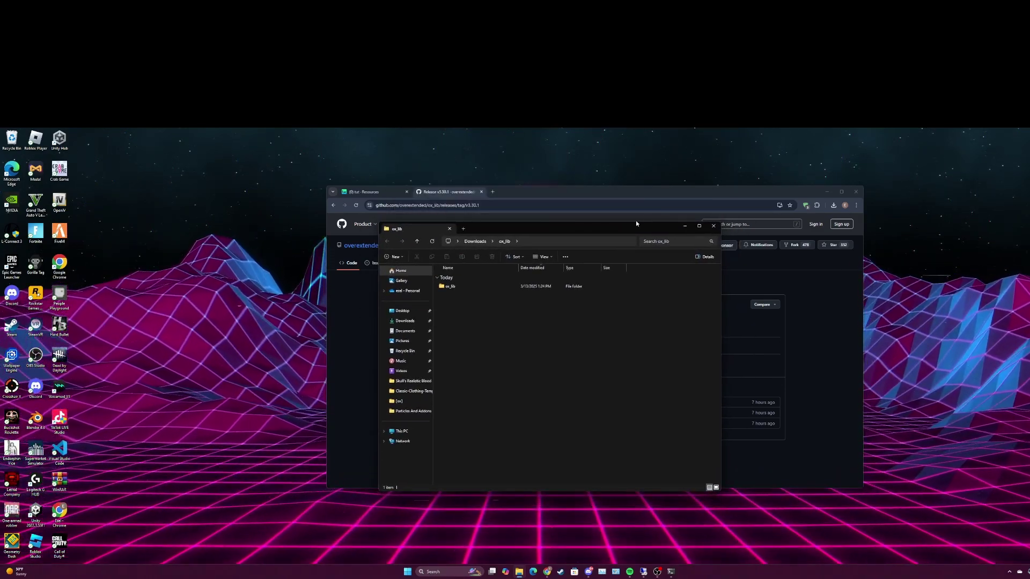
left_click_drag(628, 233, 911, 231)
Step: Go back to the documentation, download ox_inventory.zip from Ox Inventory's v2.44.1 GitHub release, and open the archive
left_click(333, 205)
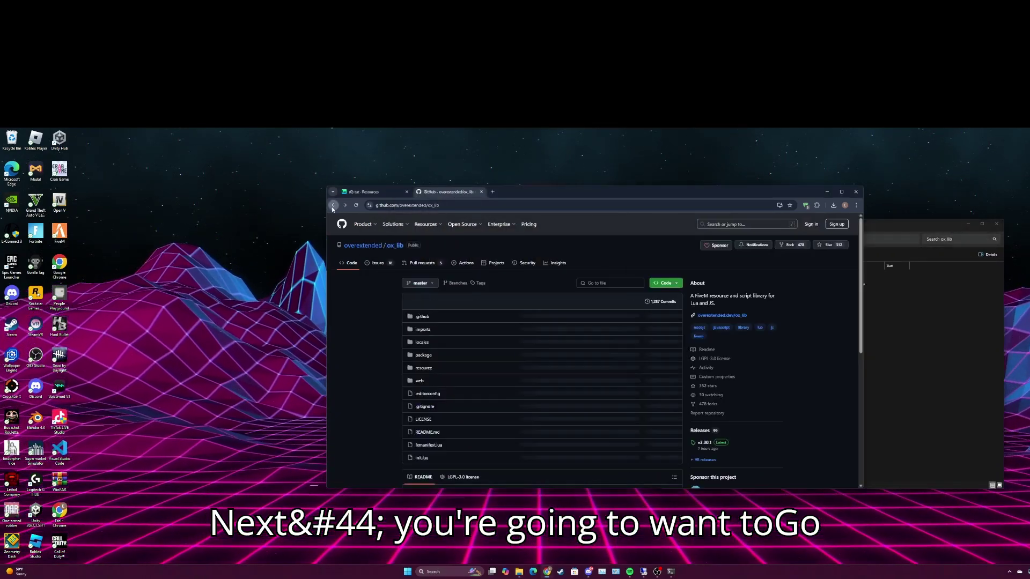
left_click(333, 205)
left_click_drag(510, 194, 407, 176)
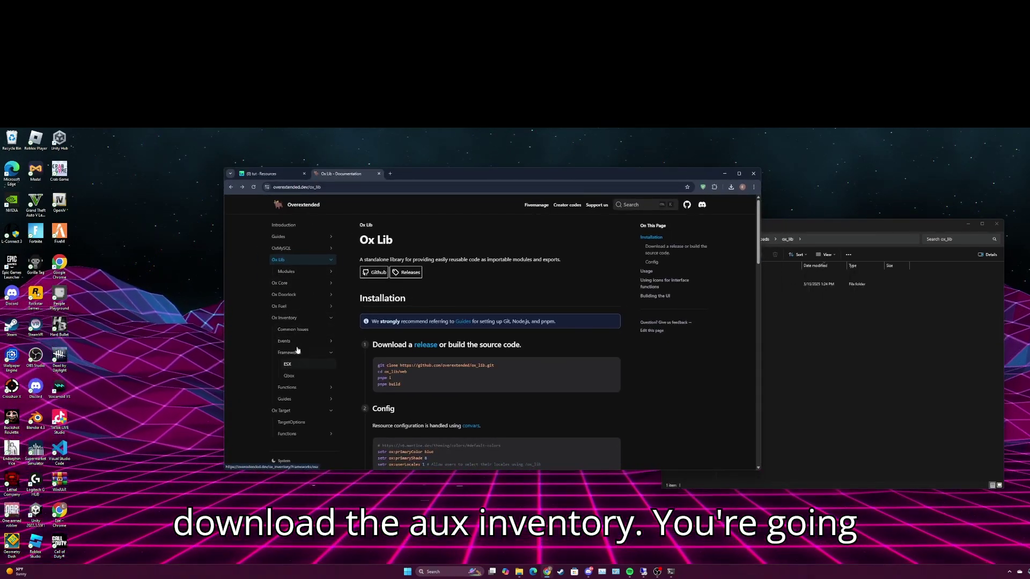
left_click(289, 364)
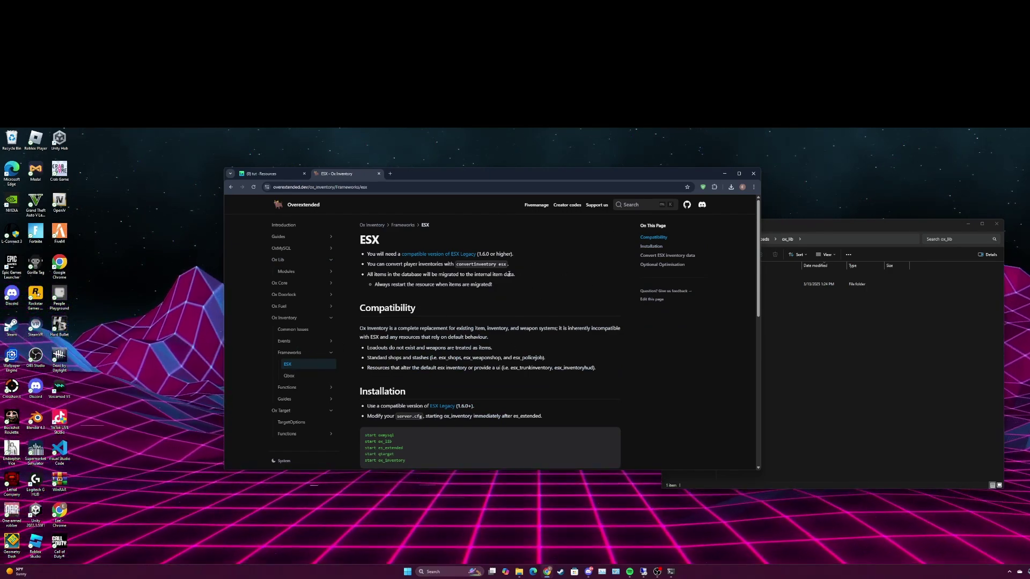
left_click(292, 318)
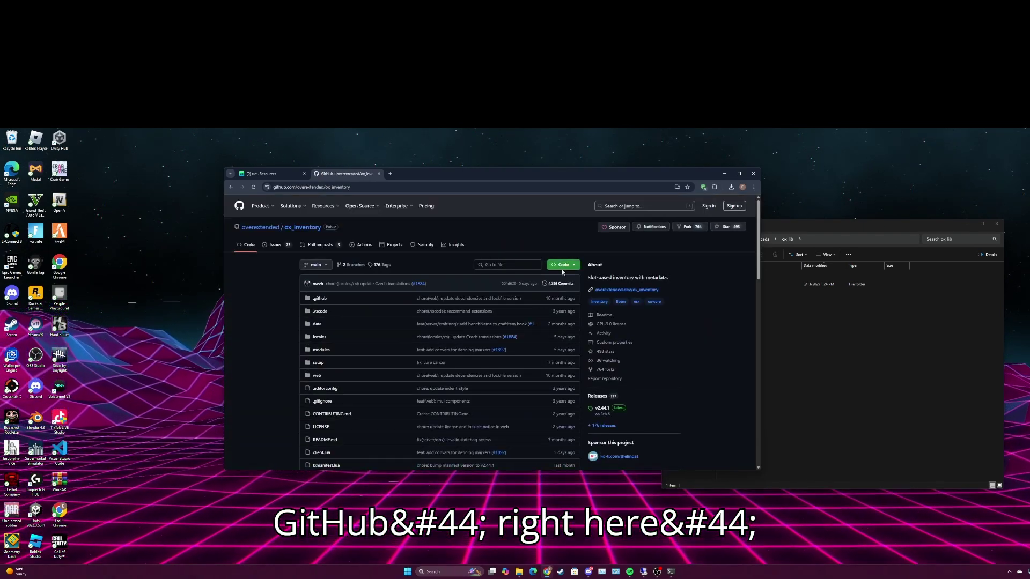
left_click(606, 410)
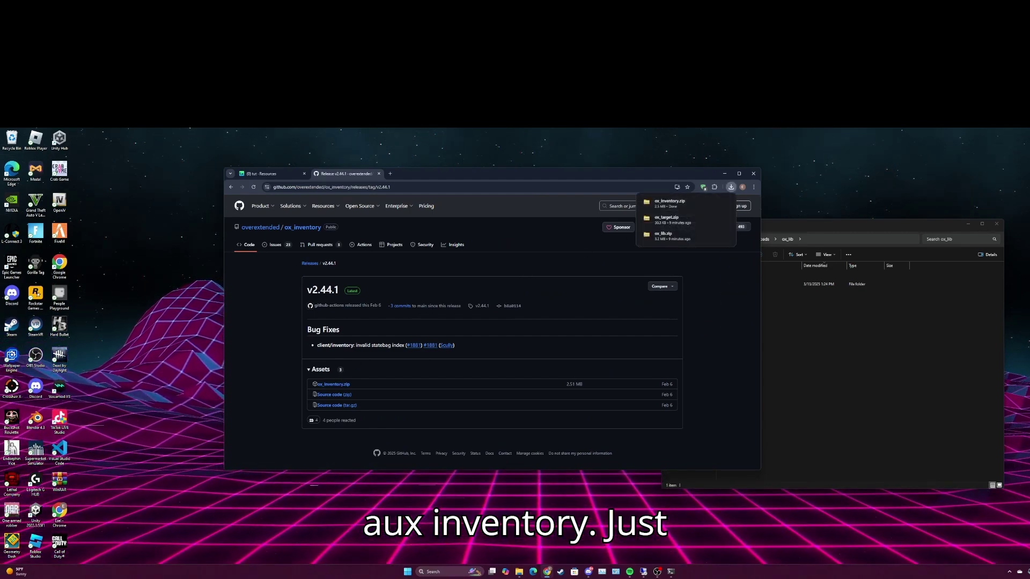
left_click(669, 203)
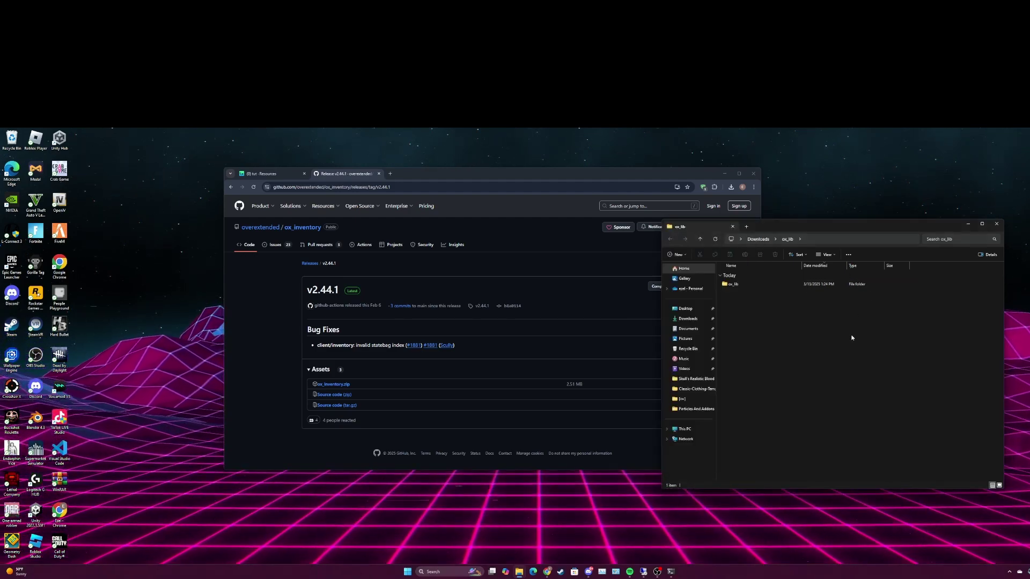
left_click_drag(733, 285, 786, 340)
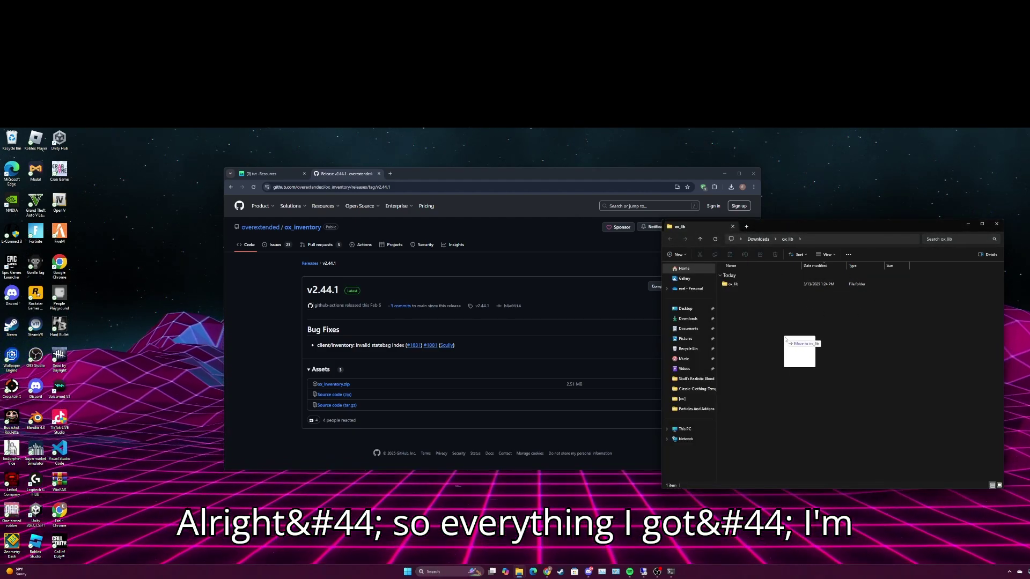
double_click(744, 293)
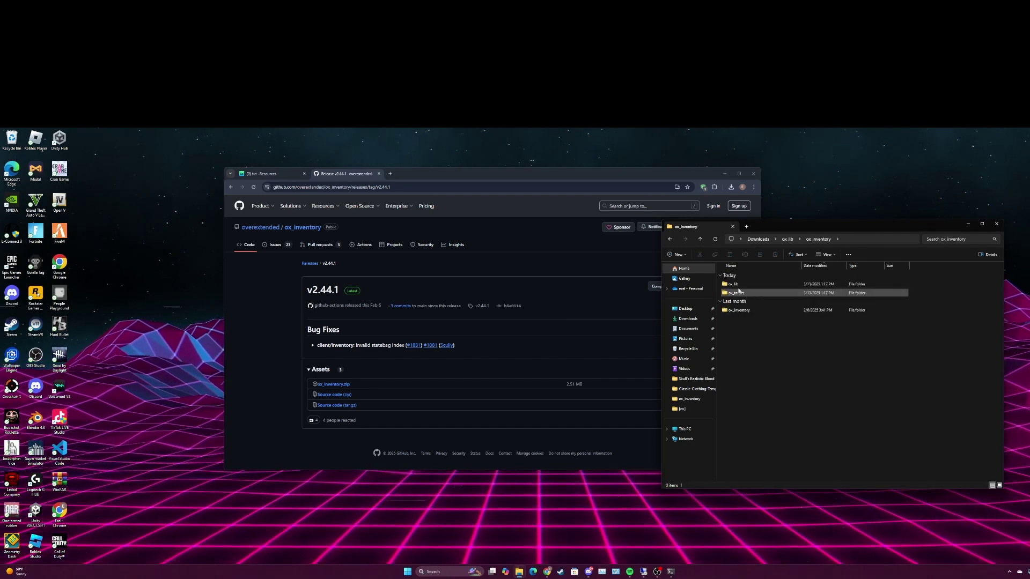
key("alt+Left")
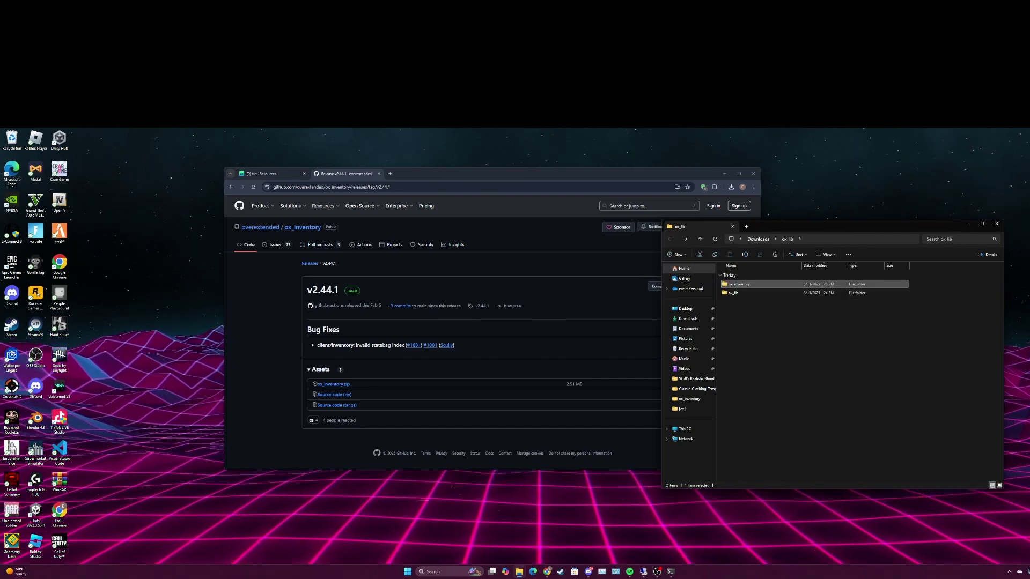
key("Delete")
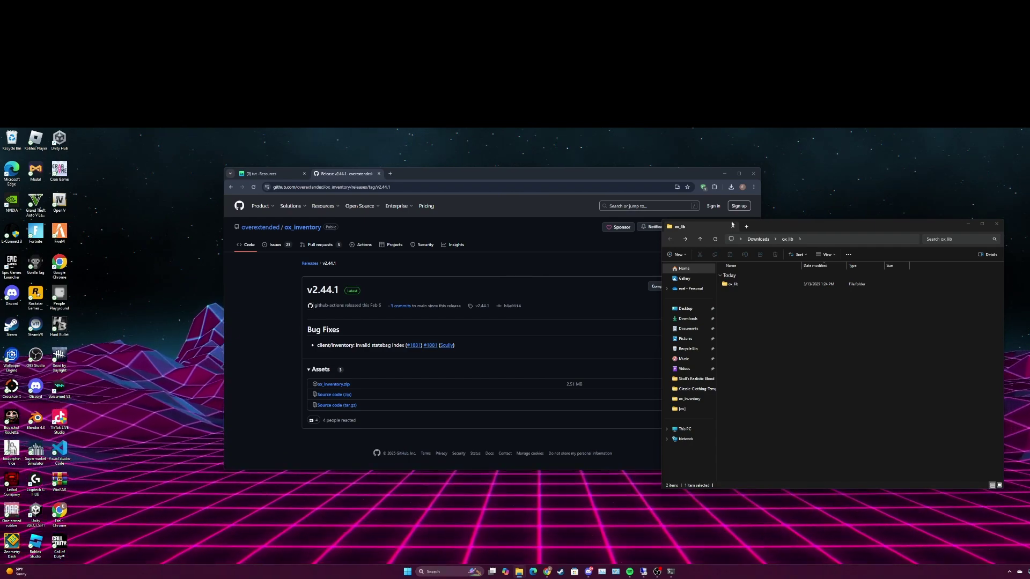
Step: Copy the ox_inventory folder from ox_inventory.zip into the extracted ox_lib folder in Downloads
left_click_drag(732, 225, 797, 354)
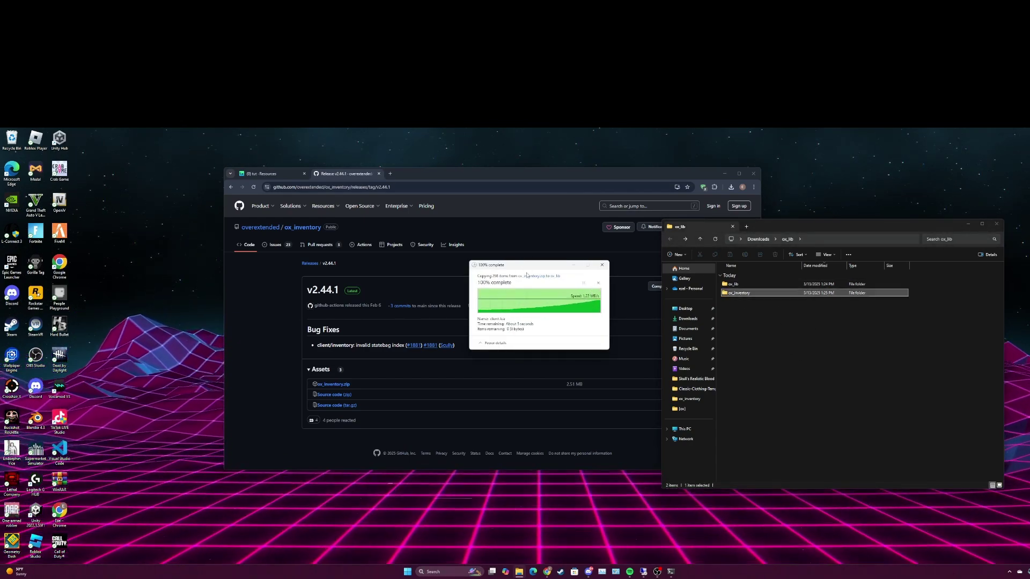
Step: Return to the documentation and download ox_target.zip from Ox Target's v1.17.2 GitHub release
left_click(231, 186)
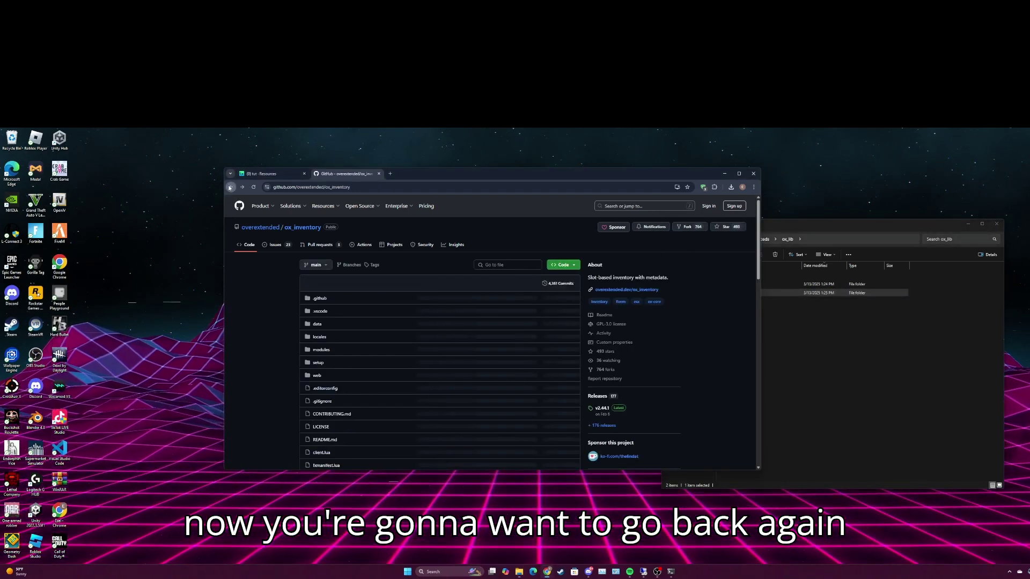
left_click(231, 186)
left_click(292, 412)
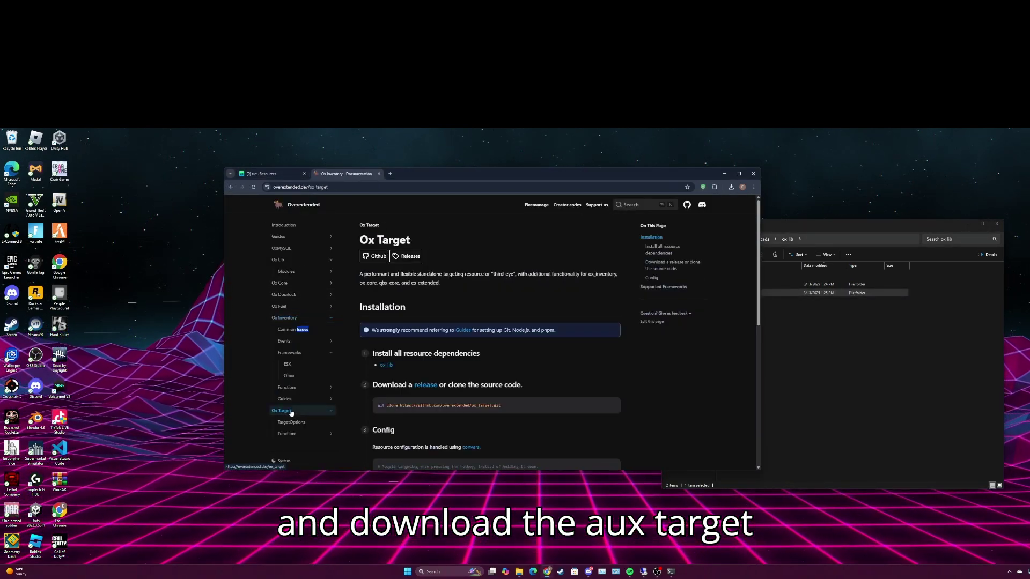
left_click(379, 257)
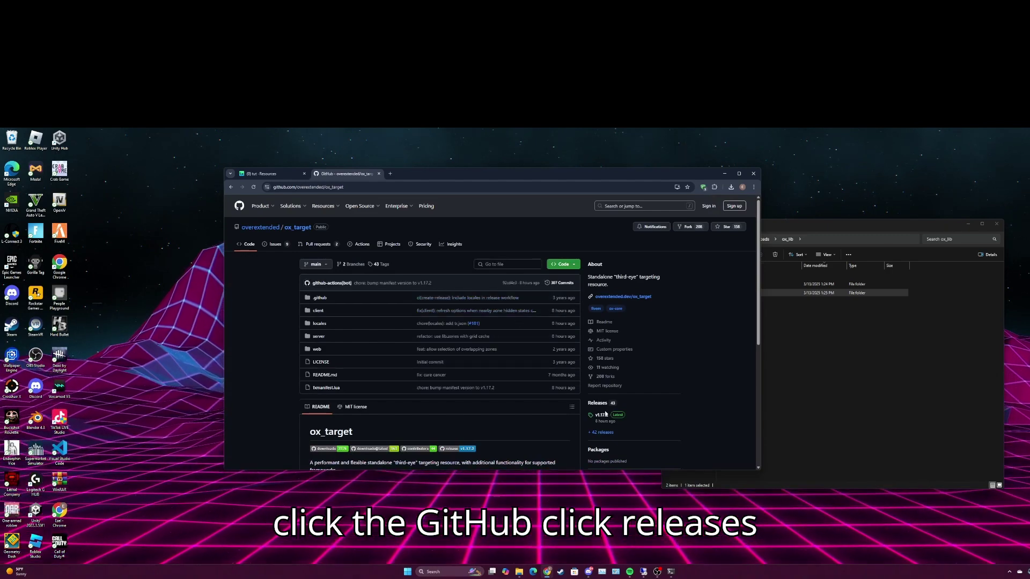
left_click(601, 416)
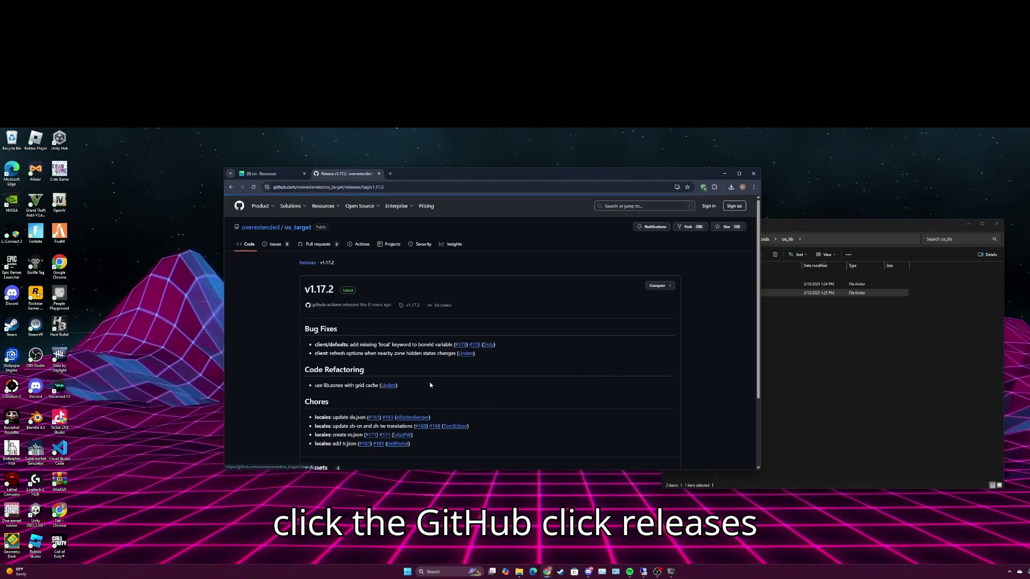
scroll(349, 395, "down", 1)
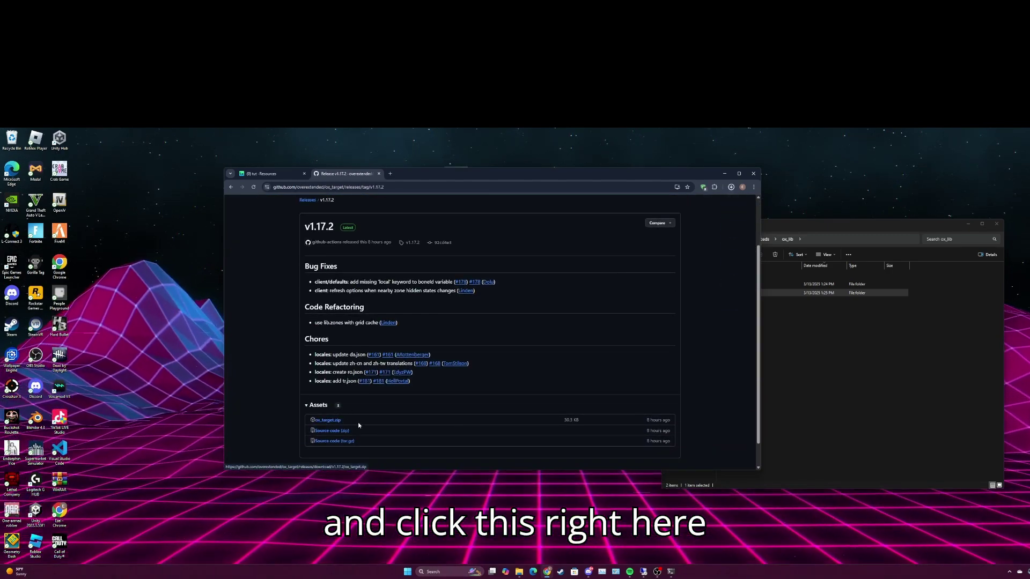
left_click(327, 420)
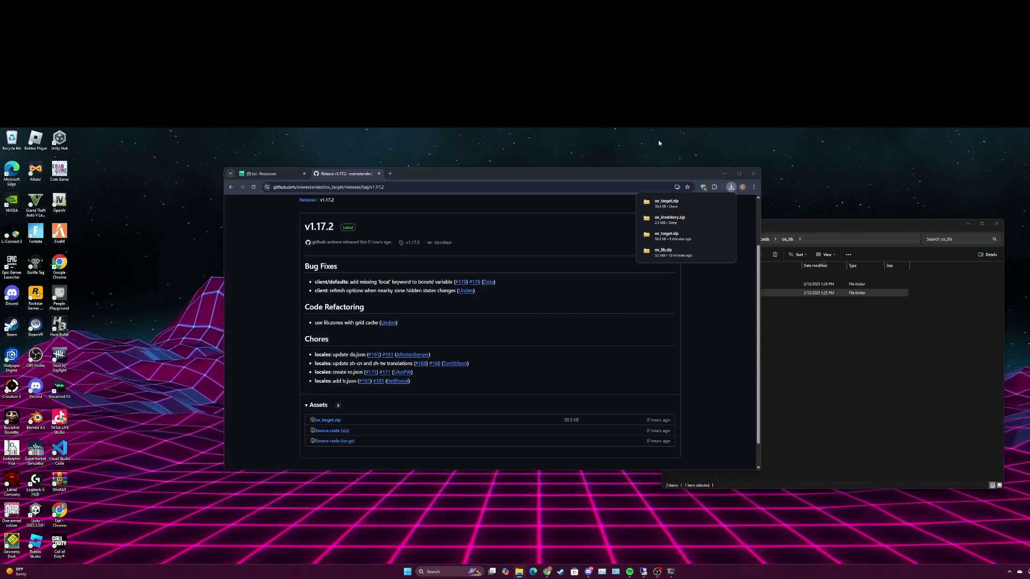
Step: Place the ox_target folder alongside ox_inventory in the extracted ox_lib folder and check its contents
left_click_drag(842, 324, 747, 307)
double_click(740, 303)
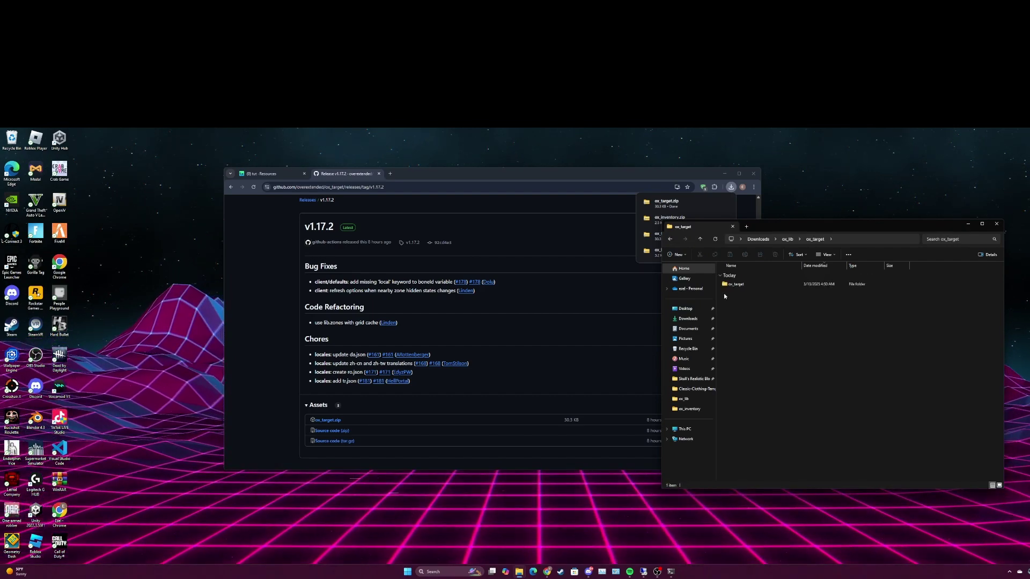
left_click(670, 239)
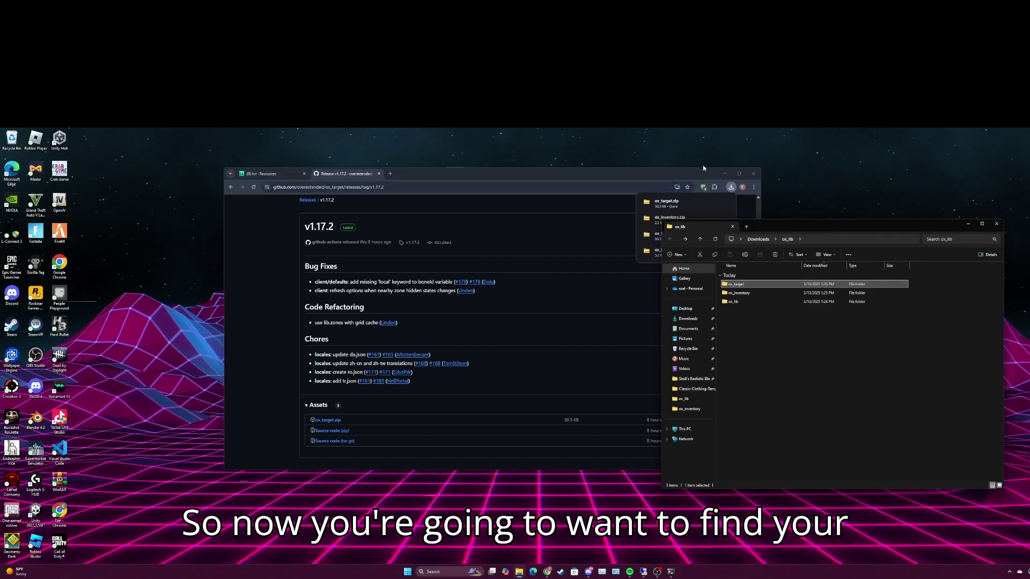
Step: Minimize the browser and open the resources folder of the server files in C:\tut beside the downloads window
left_click(724, 174)
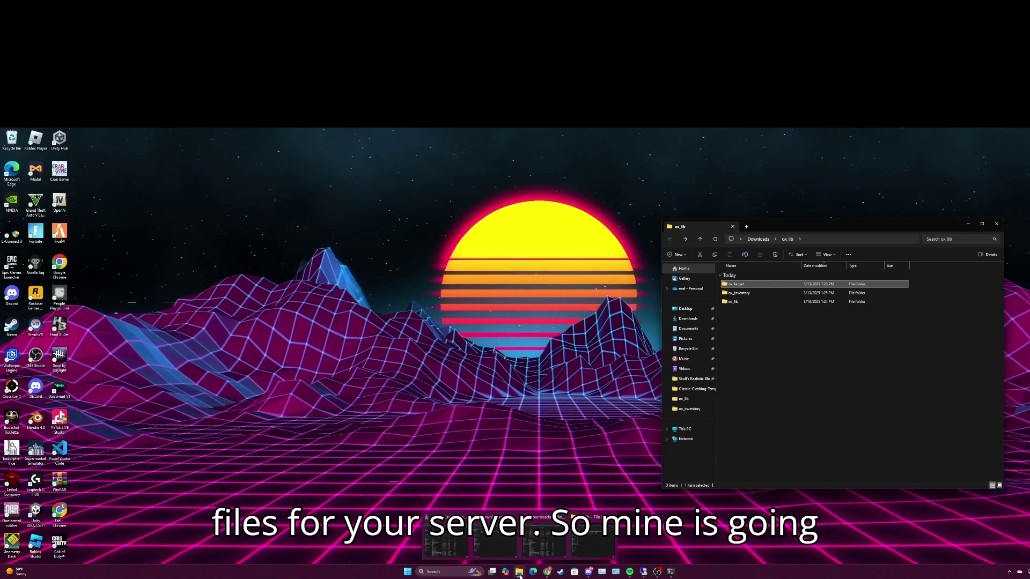
mouse_move(468, 542)
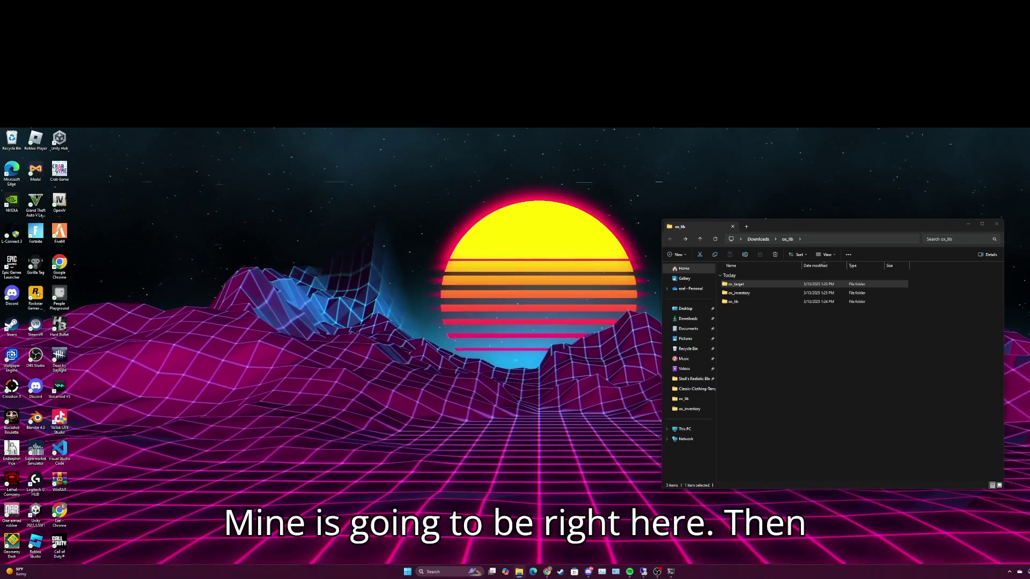
left_click_drag(536, 130, 459, 221)
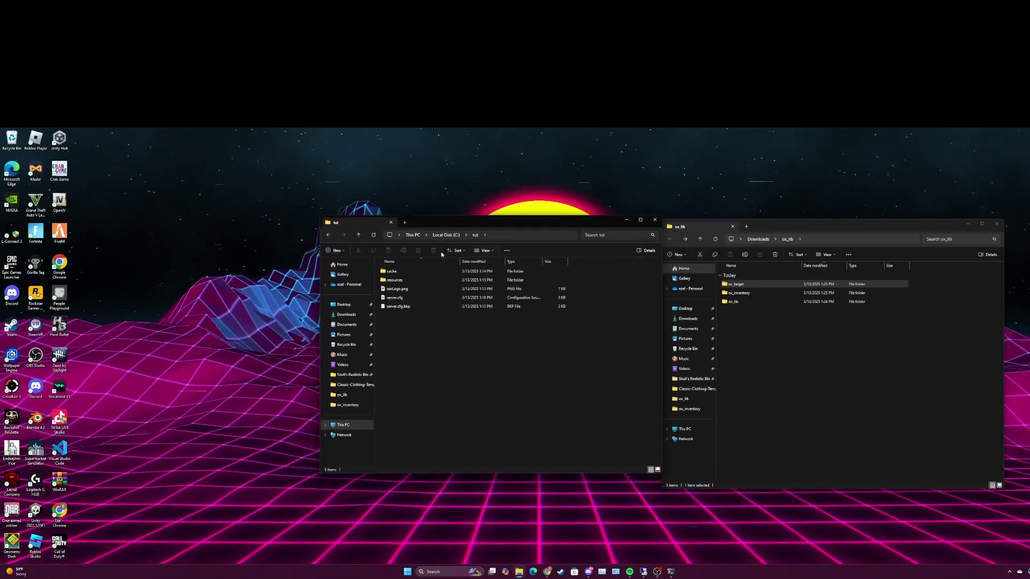
double_click(398, 279)
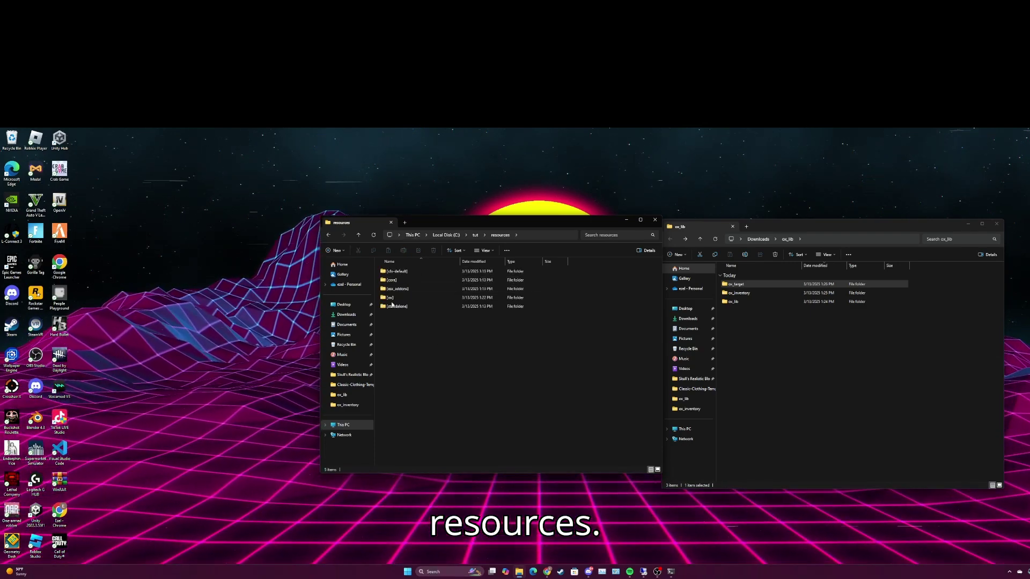
Step: Replace the existing [ox] folder in resources with a new empty folder named [ox] and open it
right_click(398, 301)
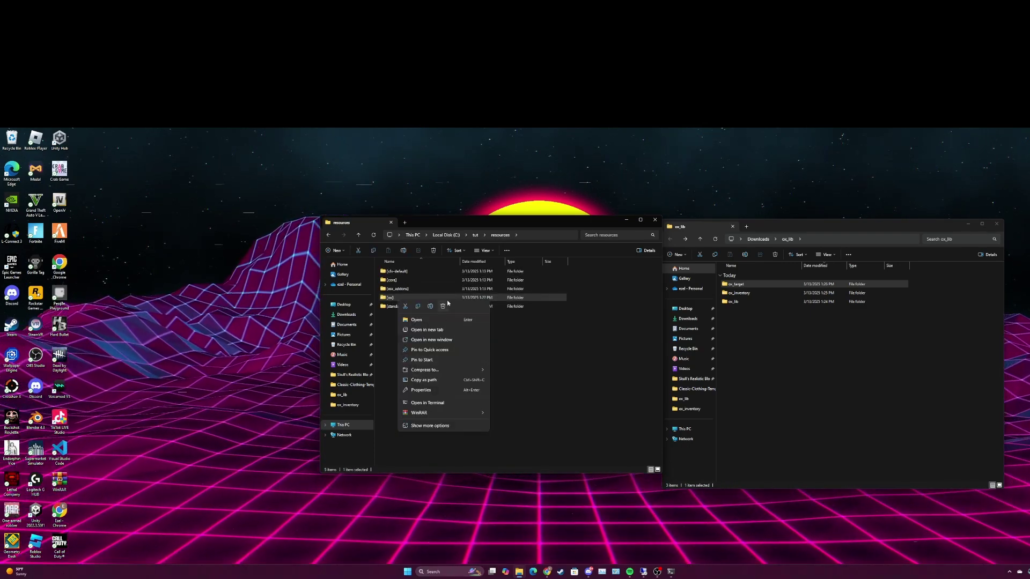
left_click(444, 306)
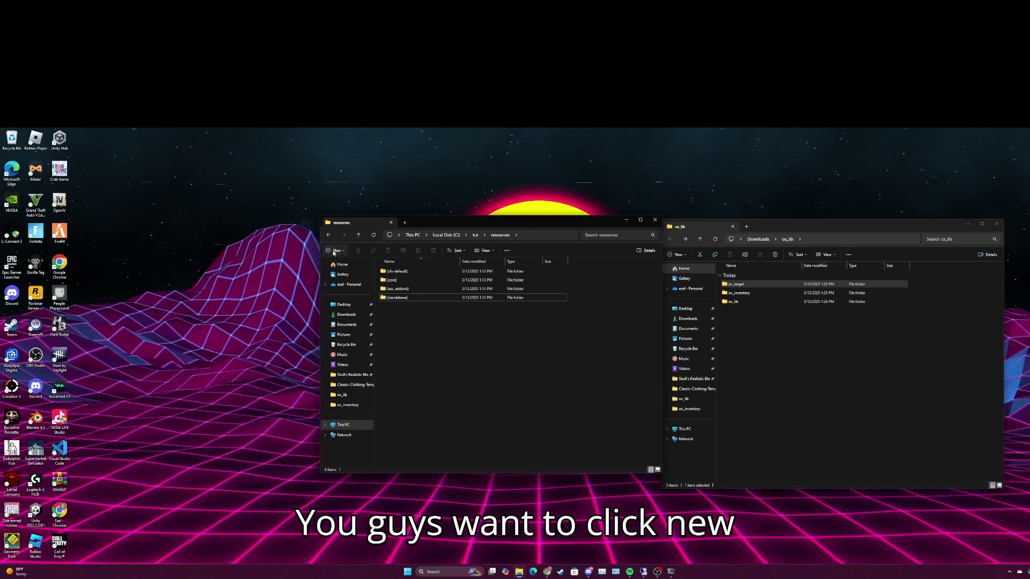
left_click(334, 250)
left_click(340, 267)
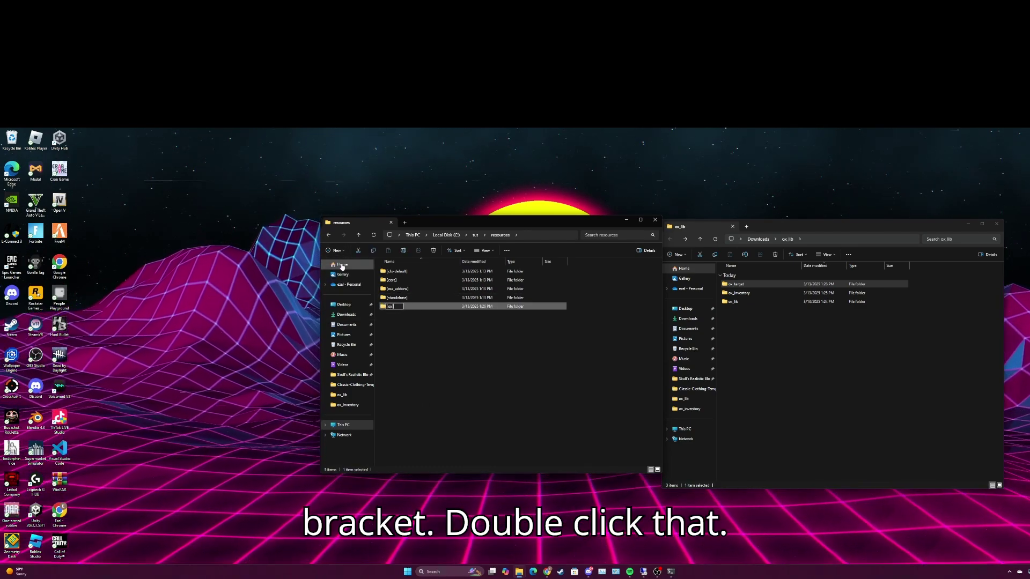
left_click(415, 315)
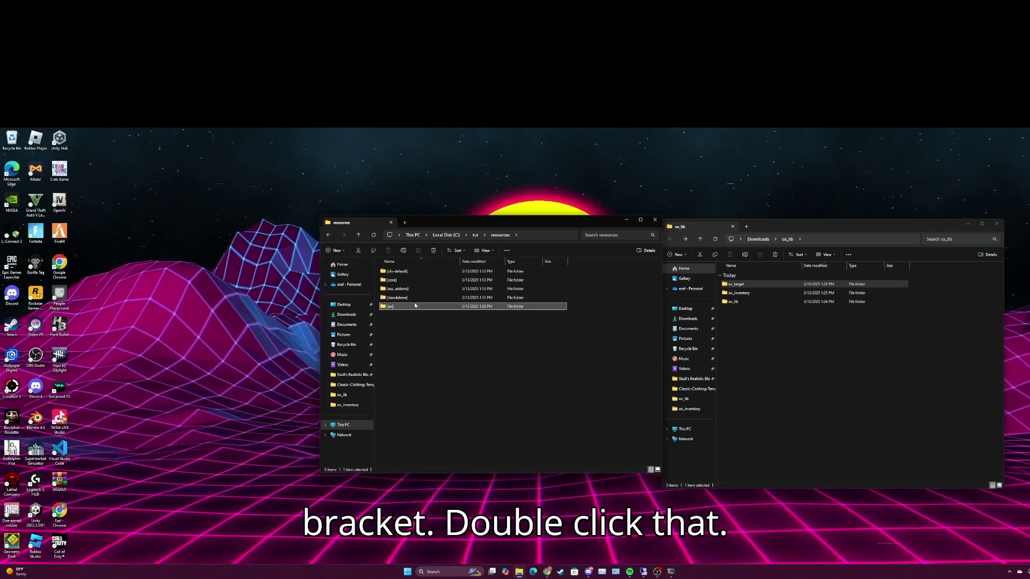
double_click(415, 306)
Step: Check the contents of the inner ox_lib folder in Downloads and move that folder into [ox]
left_click(753, 324)
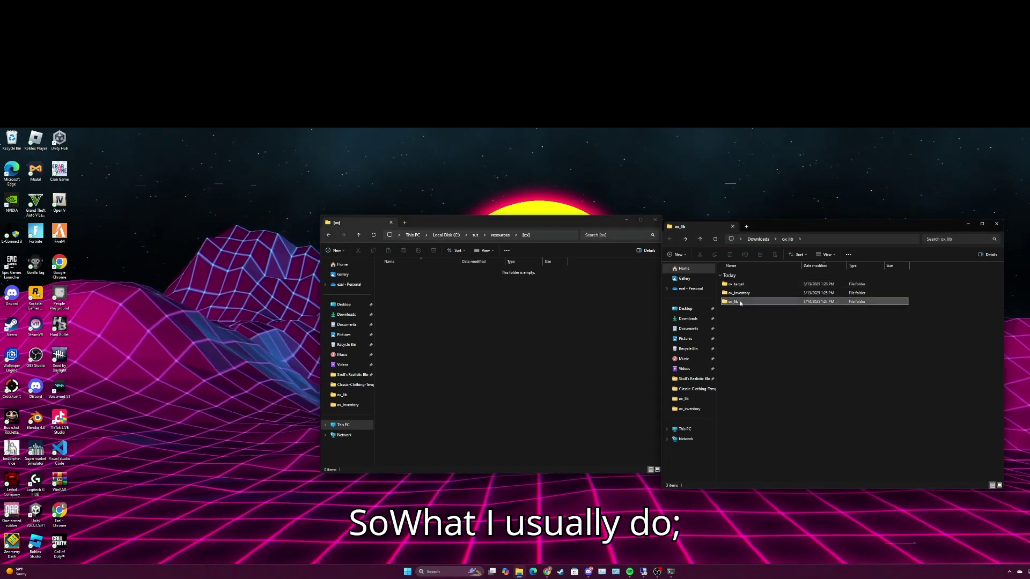
left_click(740, 303)
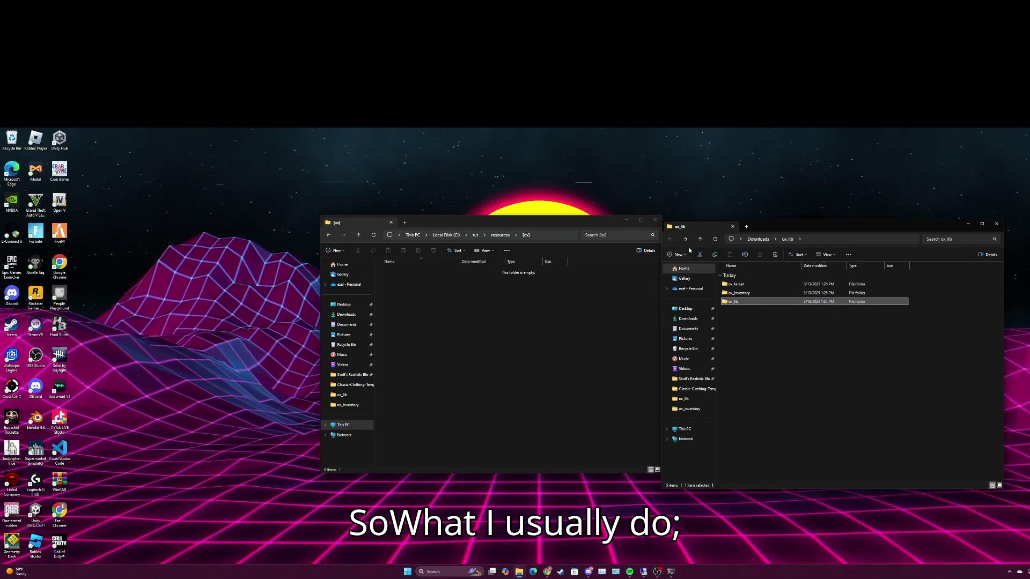
double_click(738, 301)
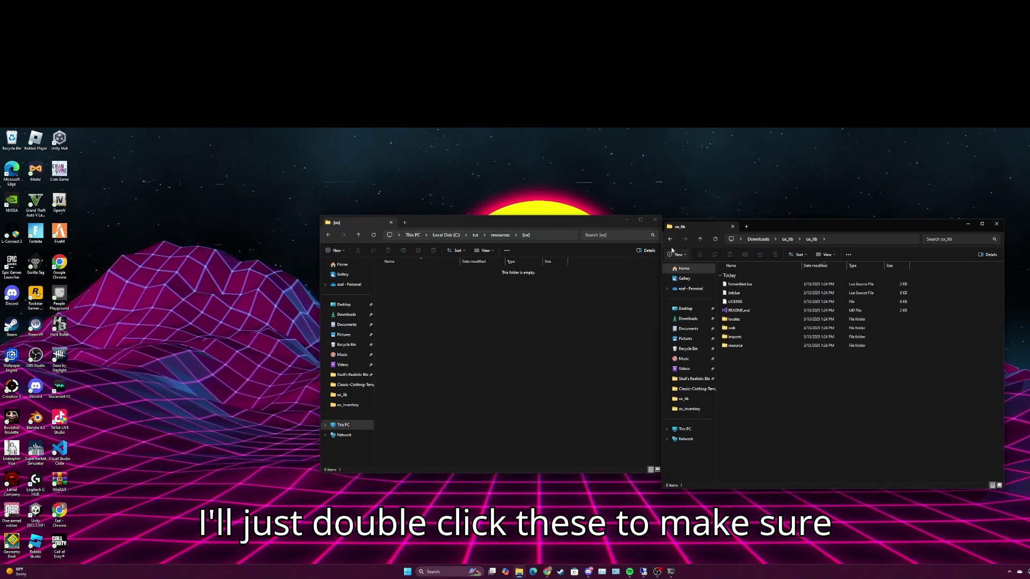
key("alt+Left")
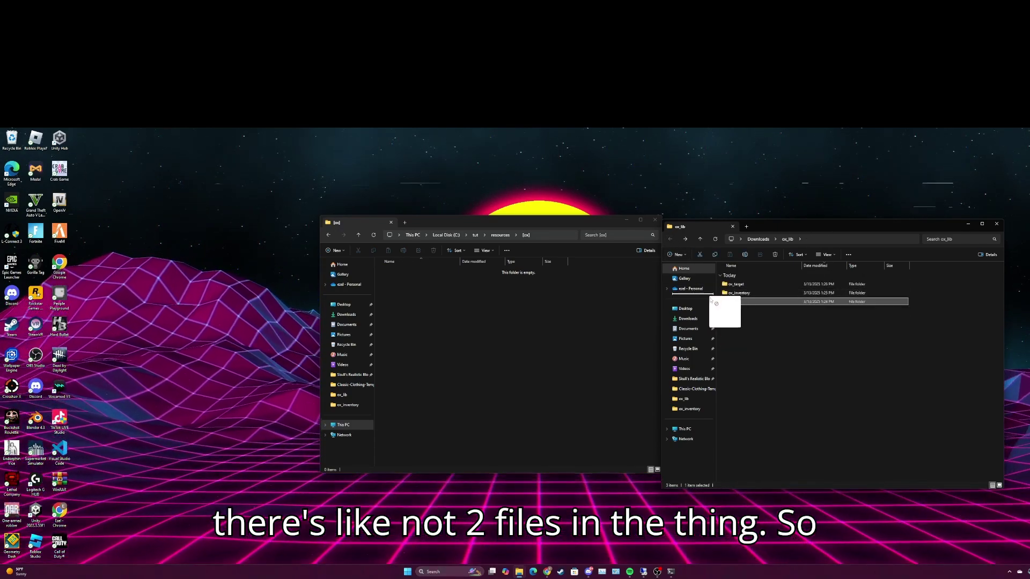
left_click_drag(711, 302, 442, 320)
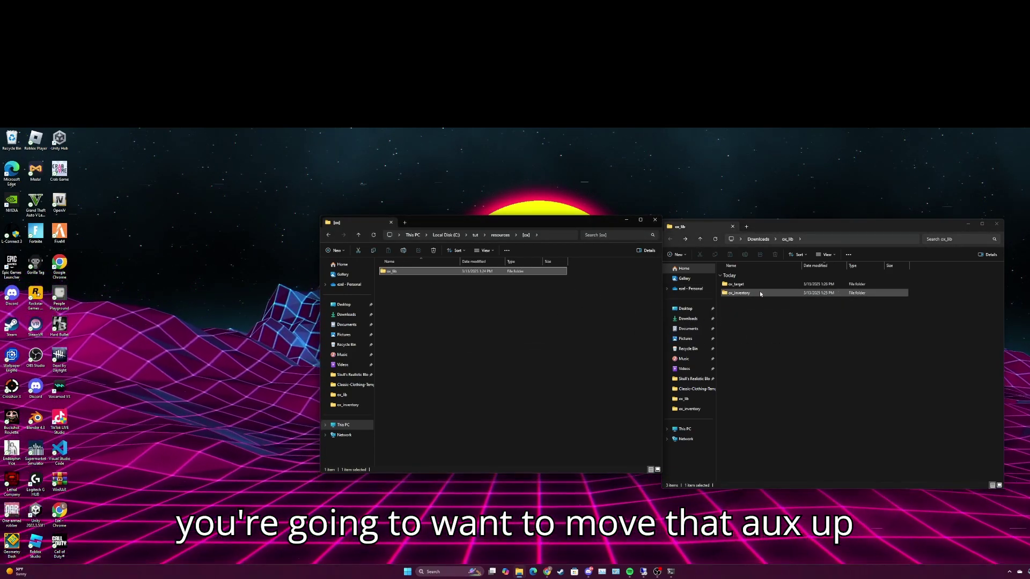
Step: Check the contents of the ox_inventory folder and move it into [ox]
double_click(760, 294)
left_click(670, 239)
left_click_drag(743, 293, 600, 320)
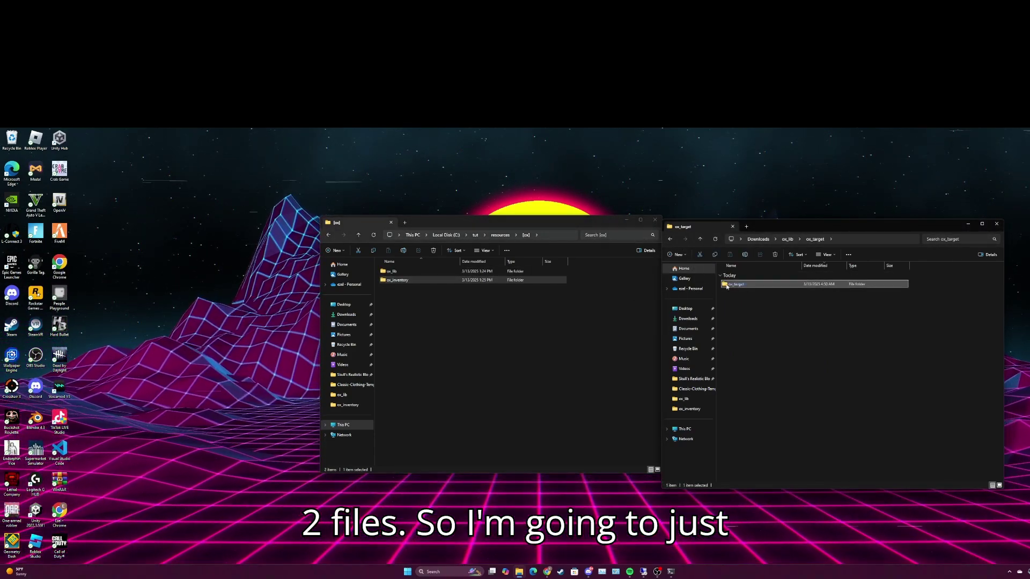
Step: Move the inner ox_target folder into [ox] after checking its contents, and close the downloads window
double_click(745, 287)
left_click(670, 240)
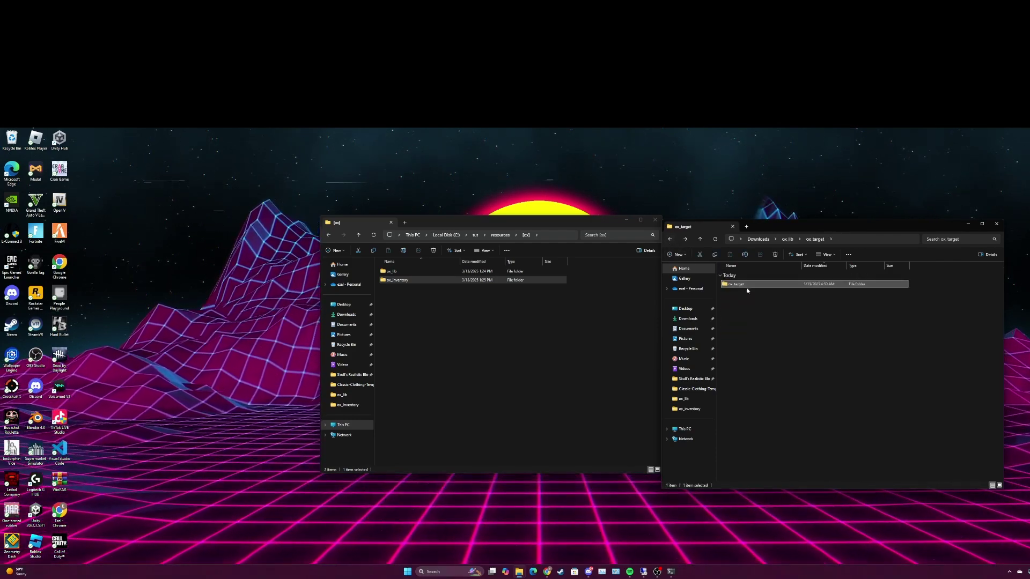
left_click_drag(747, 287, 456, 341)
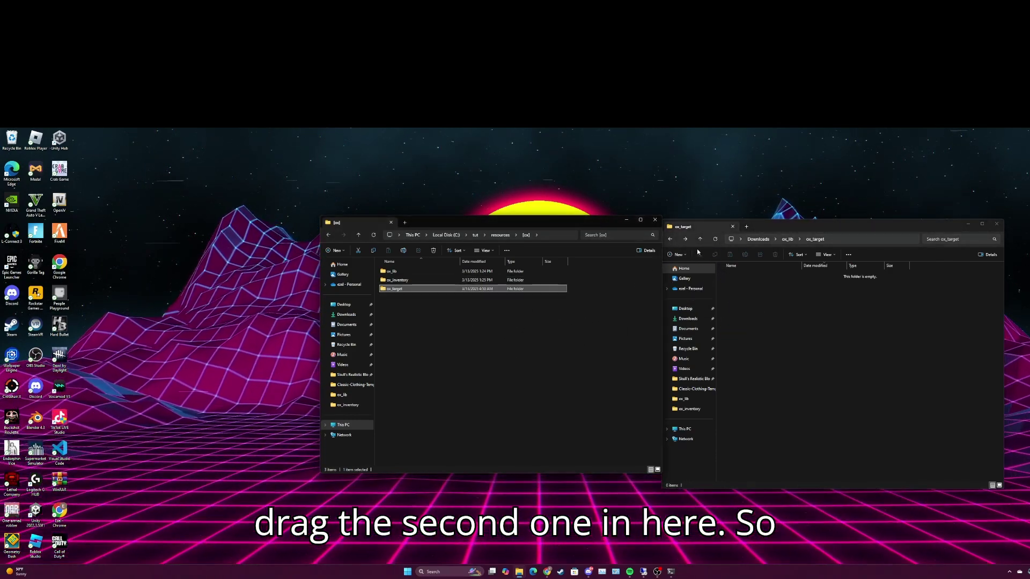
left_click(670, 239)
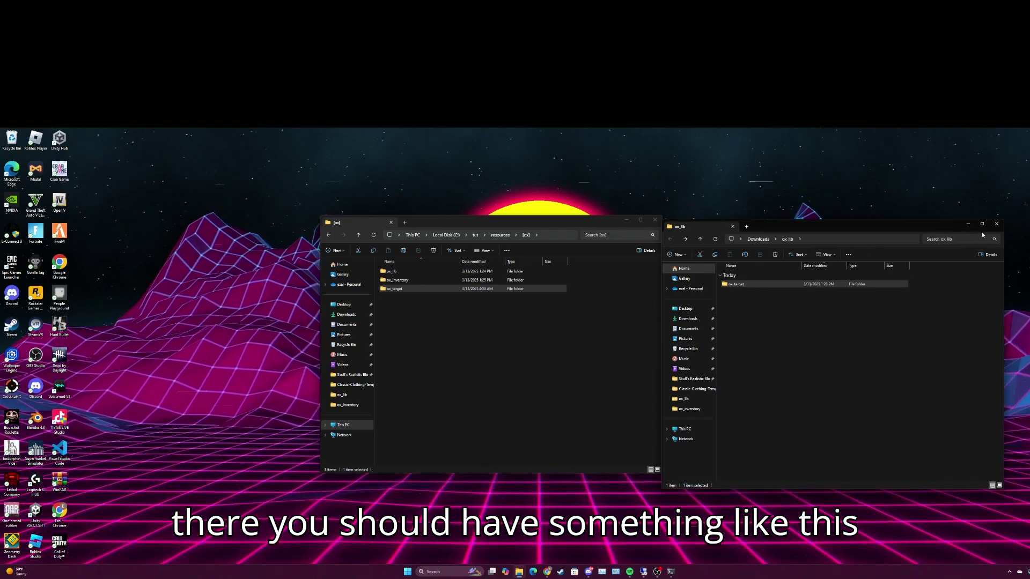
left_click(995, 225)
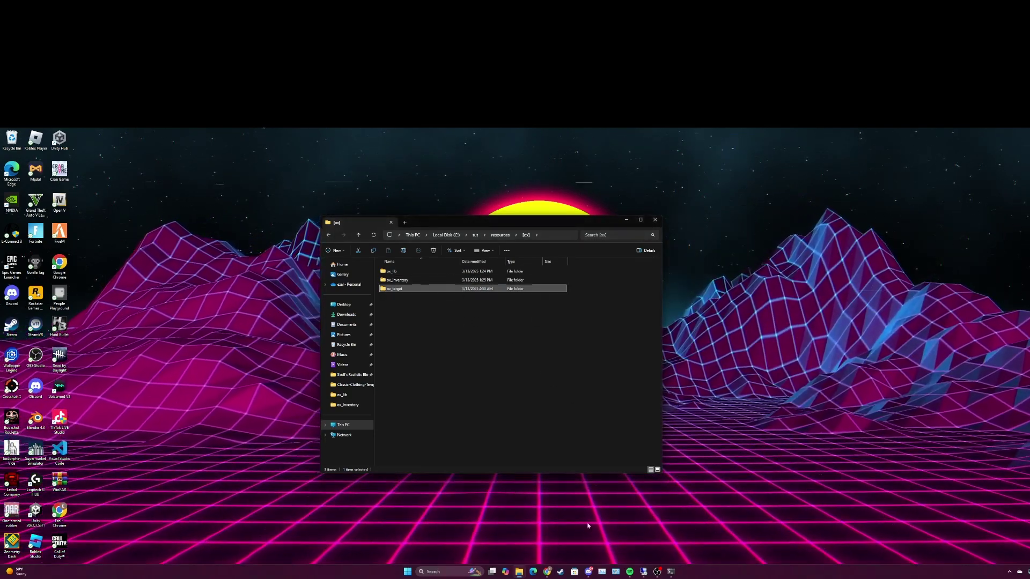
Step: Go back to the C:\tut server folder and open server.cfg for editing
left_click(328, 234)
left_click(328, 235)
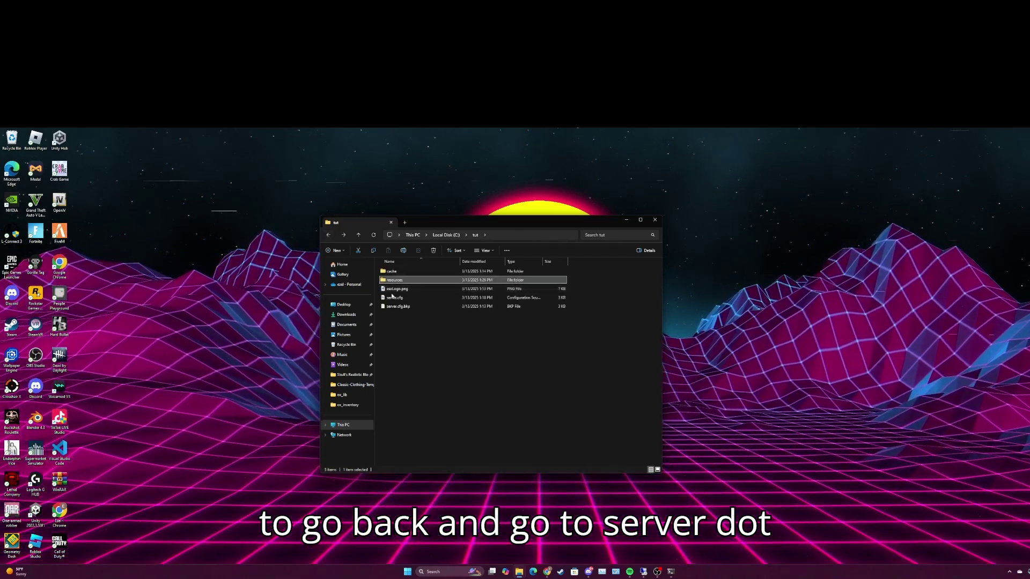
left_click(395, 298)
double_click(394, 298)
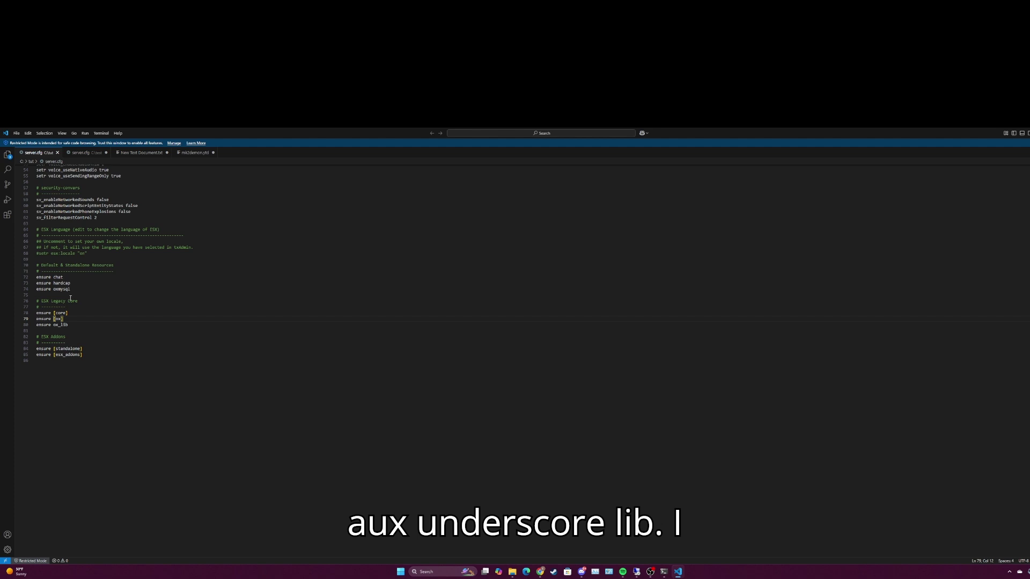
Step: Save server.cfg with the ensure [ox] and ensure ox_lib lines under ESX Legacy Core, and close the editor
left_click_drag(155, 136, 395, 248)
left_click(267, 245)
left_click(267, 244)
left_click(267, 245)
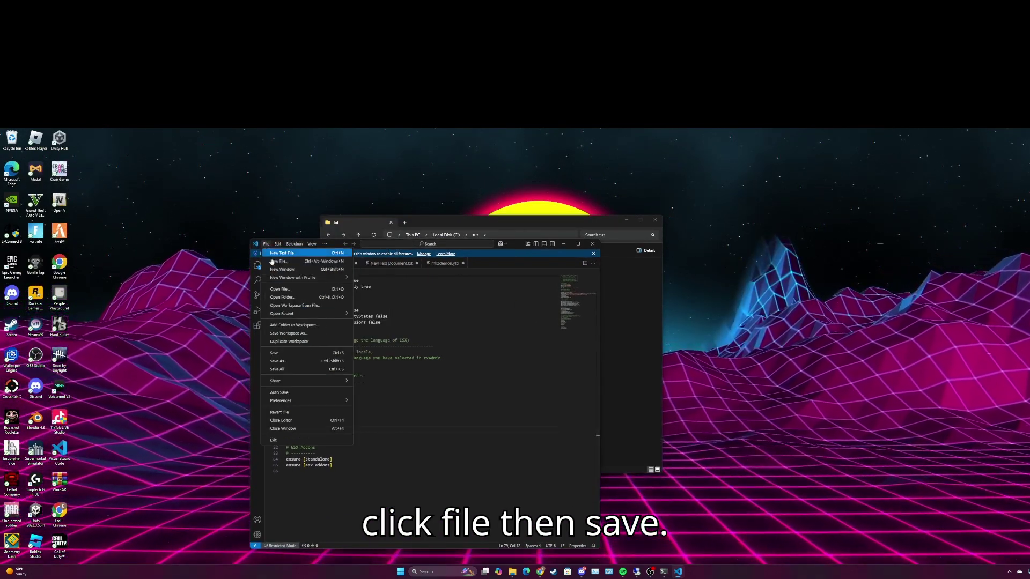
left_click(277, 358)
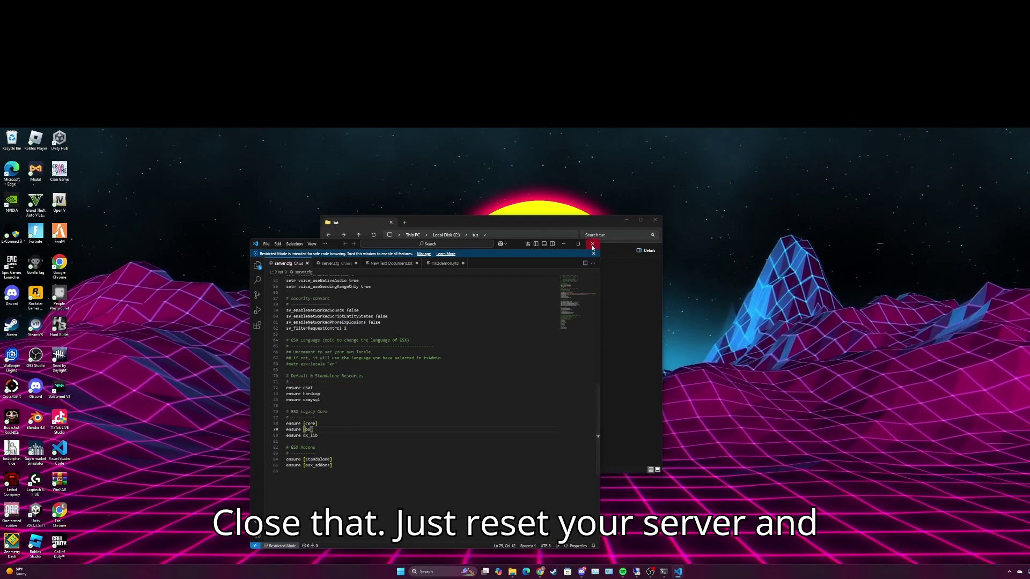
left_click(593, 244)
Step: Switch to txAdmin in the browser and restart the server, confirming the restart
left_click(561, 572)
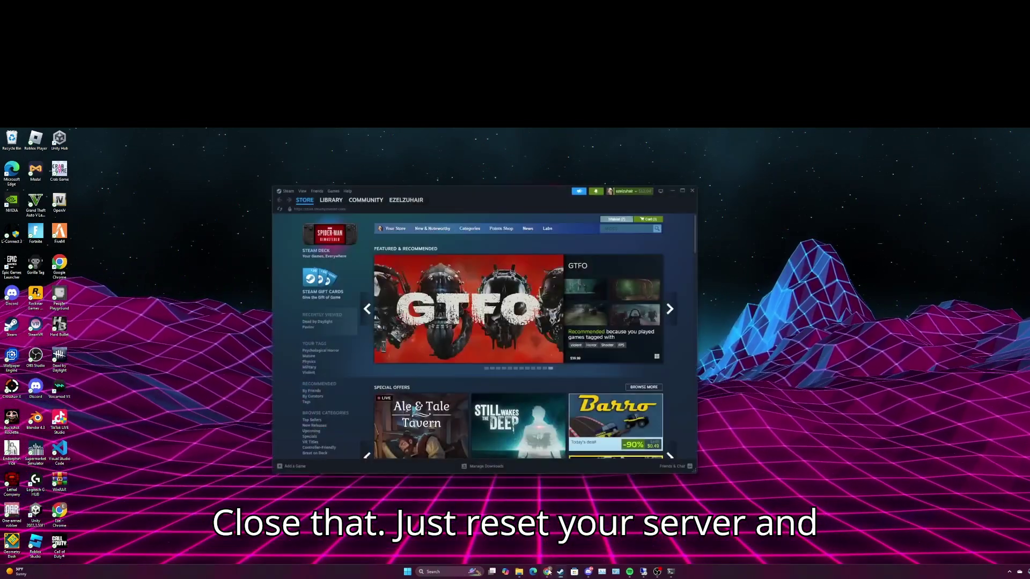
left_click(696, 188)
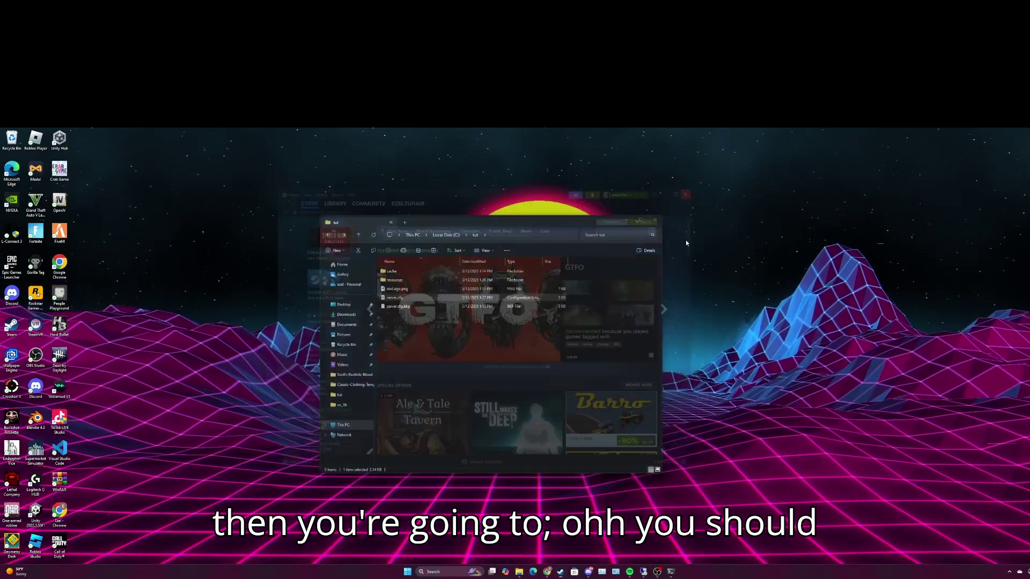
left_click(547, 571)
left_click(272, 174)
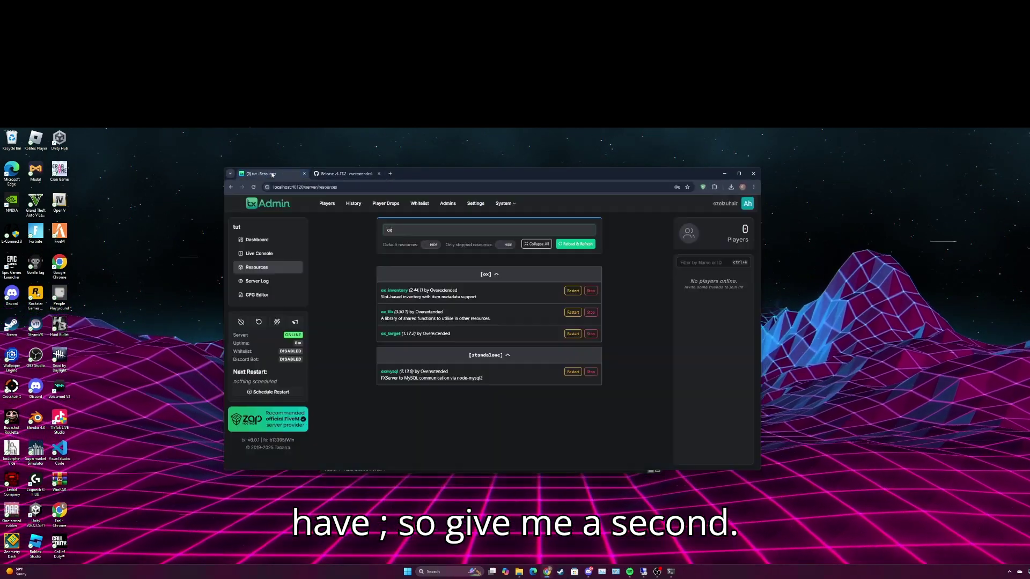
left_click(259, 321)
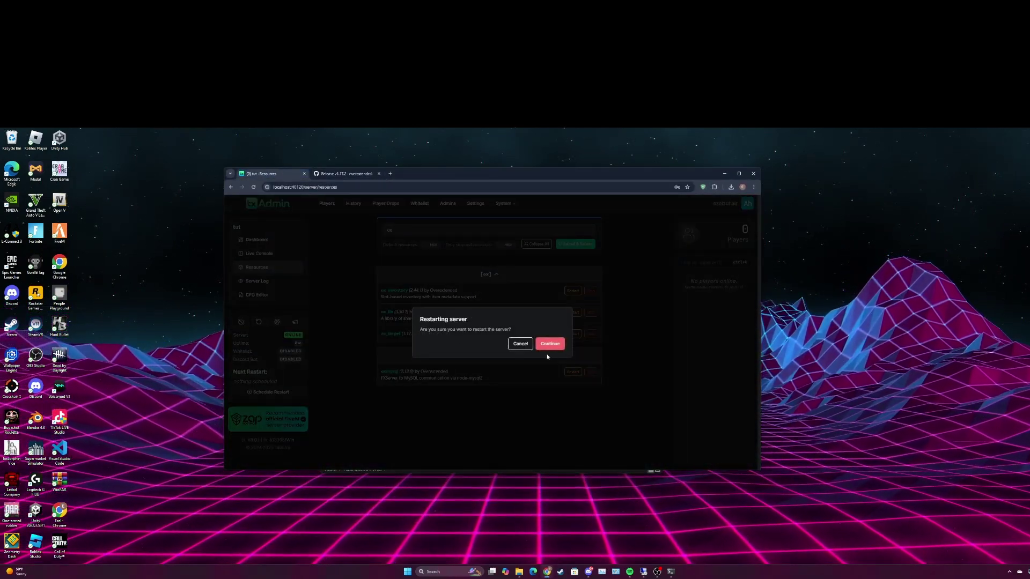
left_click(548, 344)
Step: Clear the resource filter, check the server's live console, and filter the resource list by "ox"
key("BackSpace")
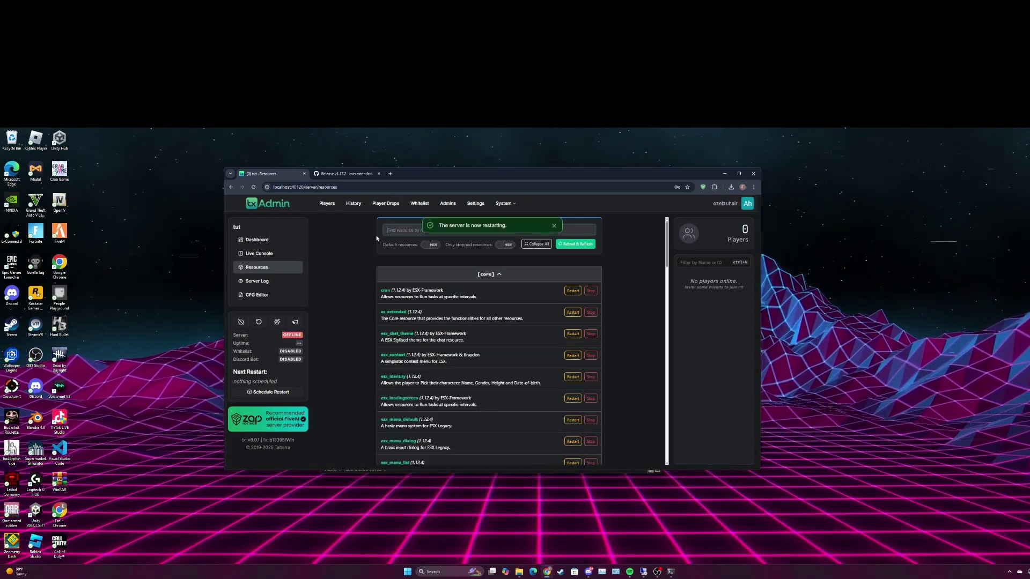
left_click(257, 240)
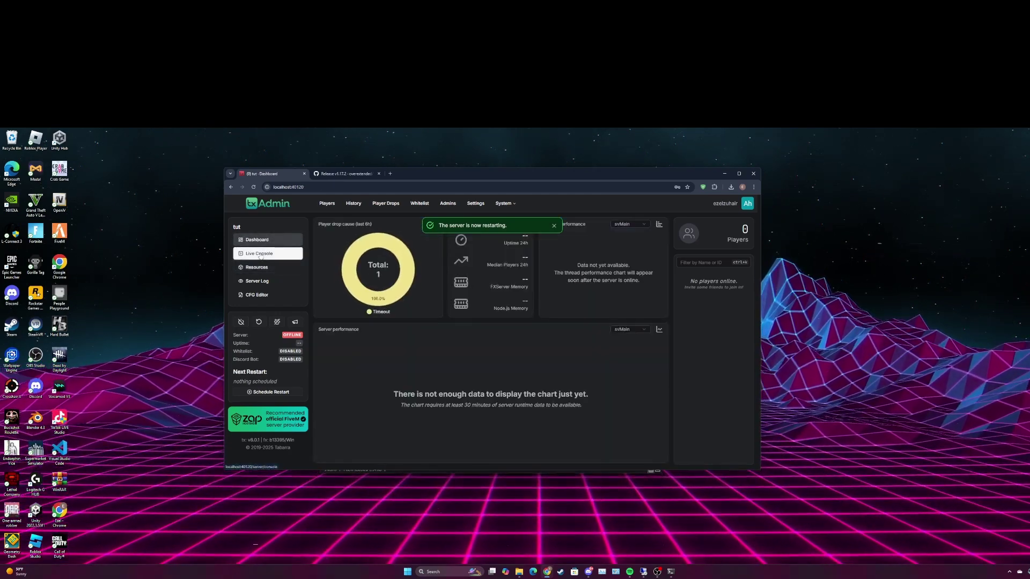
left_click(260, 255)
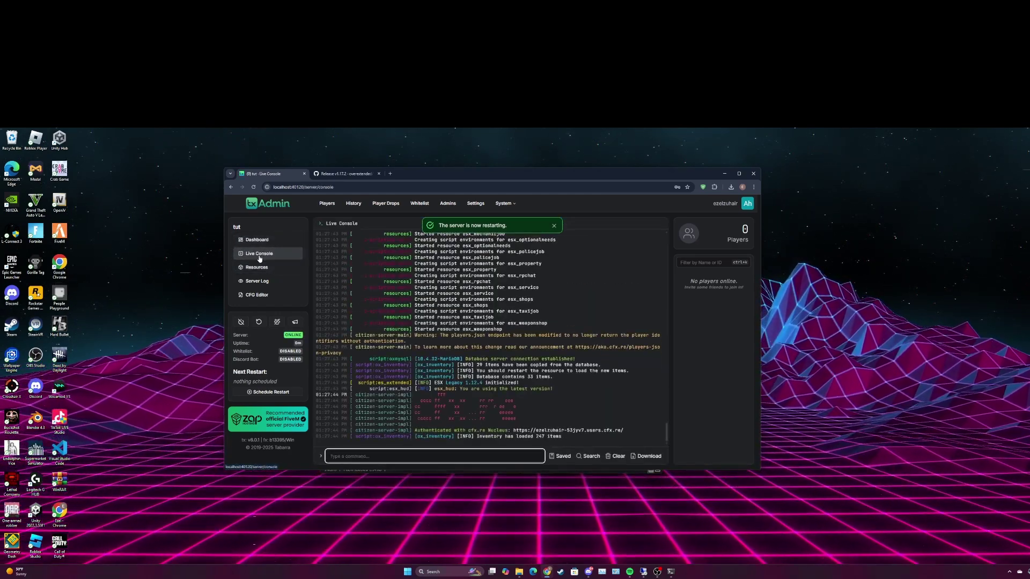
left_click(258, 268)
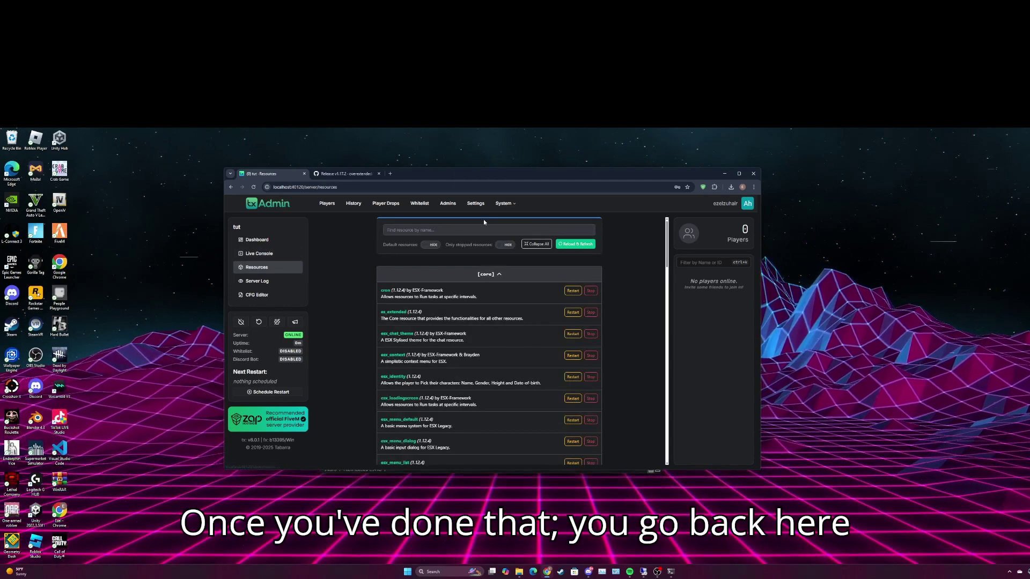
left_click(473, 230)
type("ox")
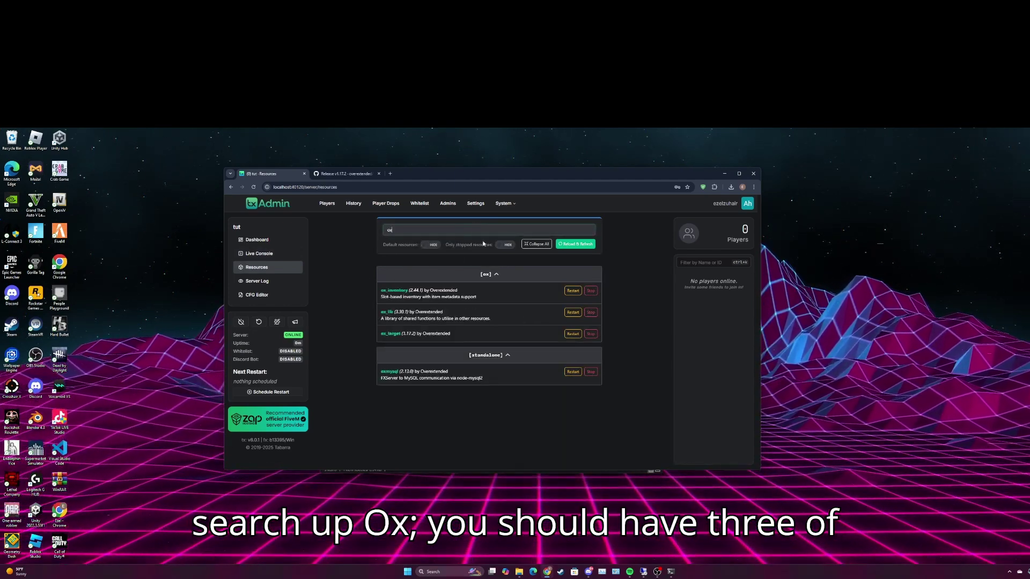
Step: Launch FiveM, use the pistol from the in-game inventory, and activate the third eye targeting
left_click(68, 233)
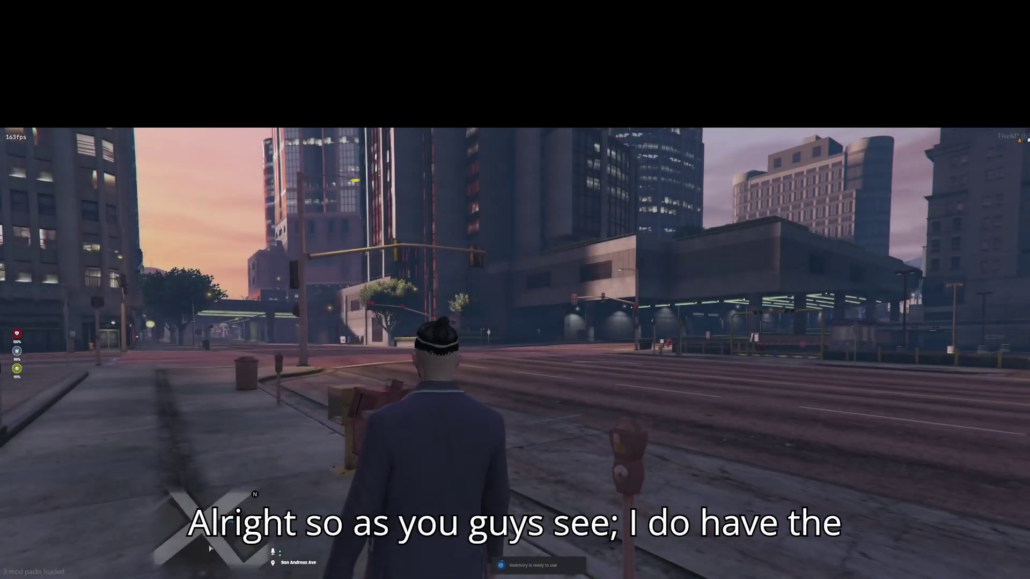
key("F2")
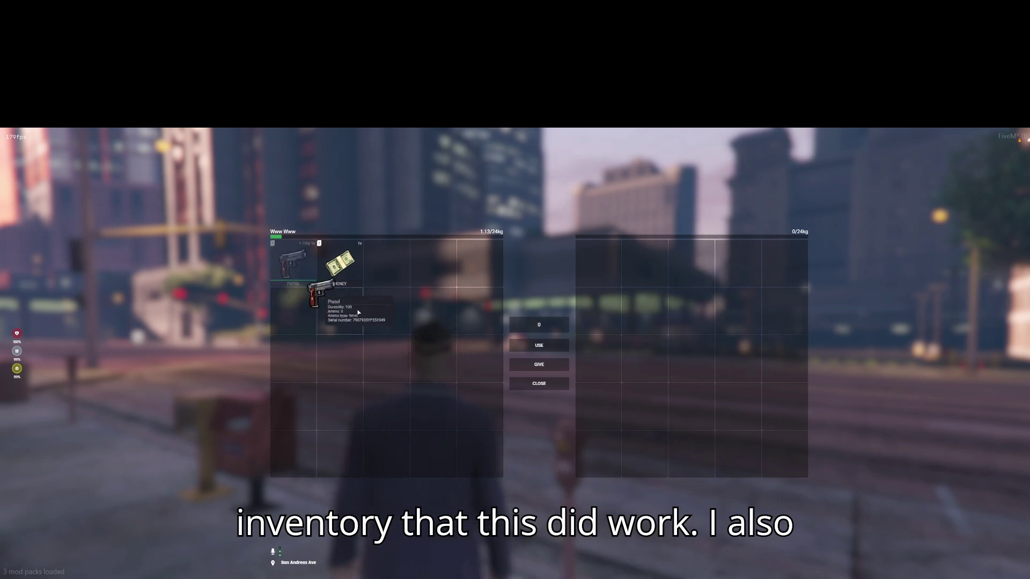
left_click(529, 345)
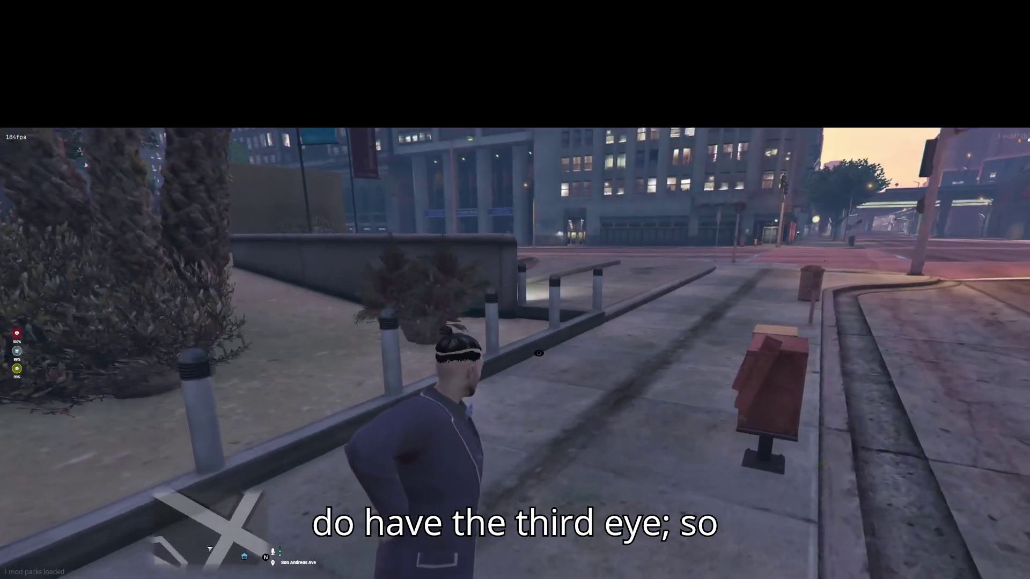
key("alt")
Step: Open the in-game txAdmin menu with /tx, enable NoClip, and fly the character to the gun store entrance
type("/")
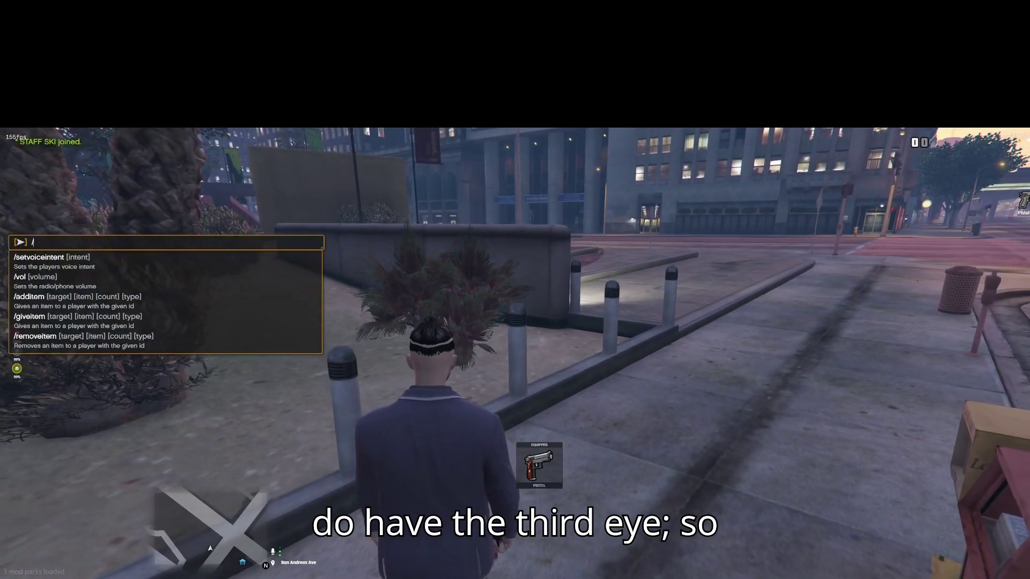
type("tx")
key("Return")
key("Return")
key("w")
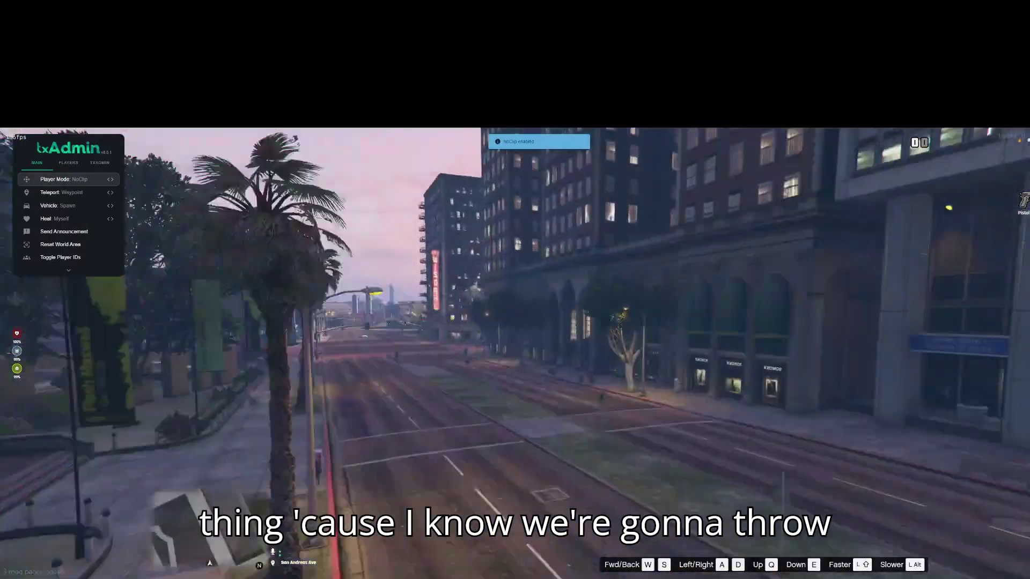
key("w")
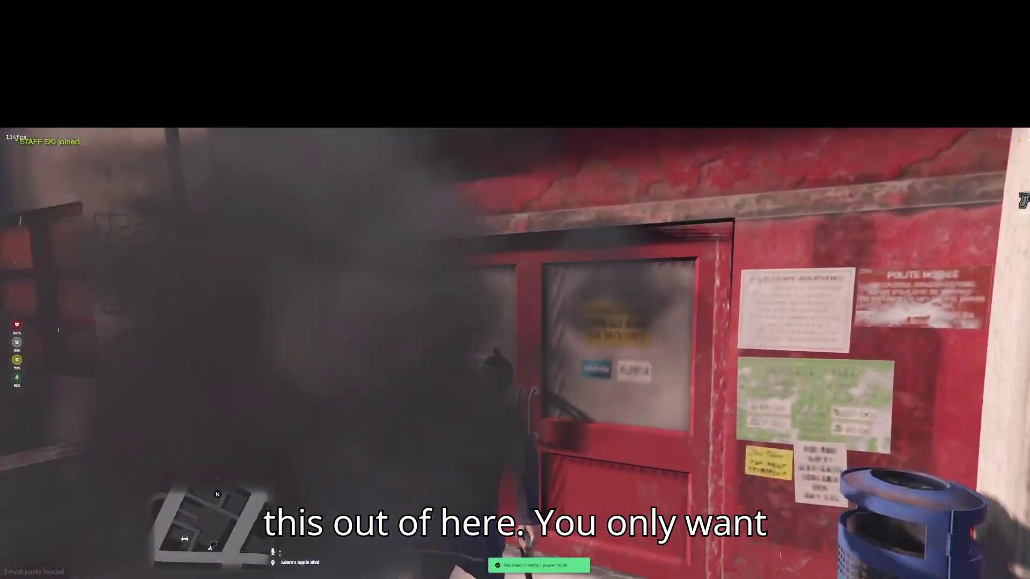
Step: Enter the gun store, interact with the blue marker at the counter, and exit the interaction
key("w")
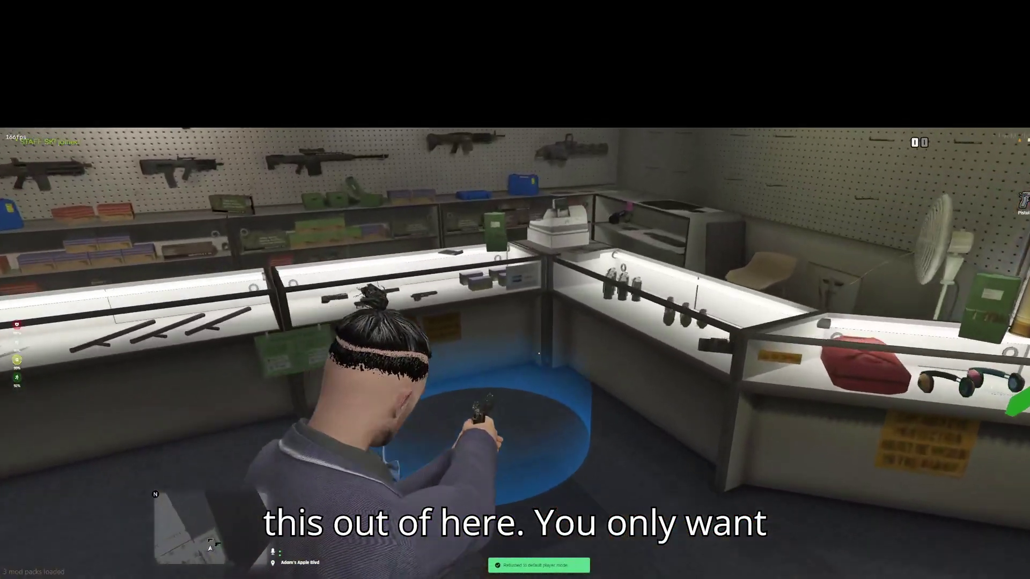
key("e")
key("Escape")
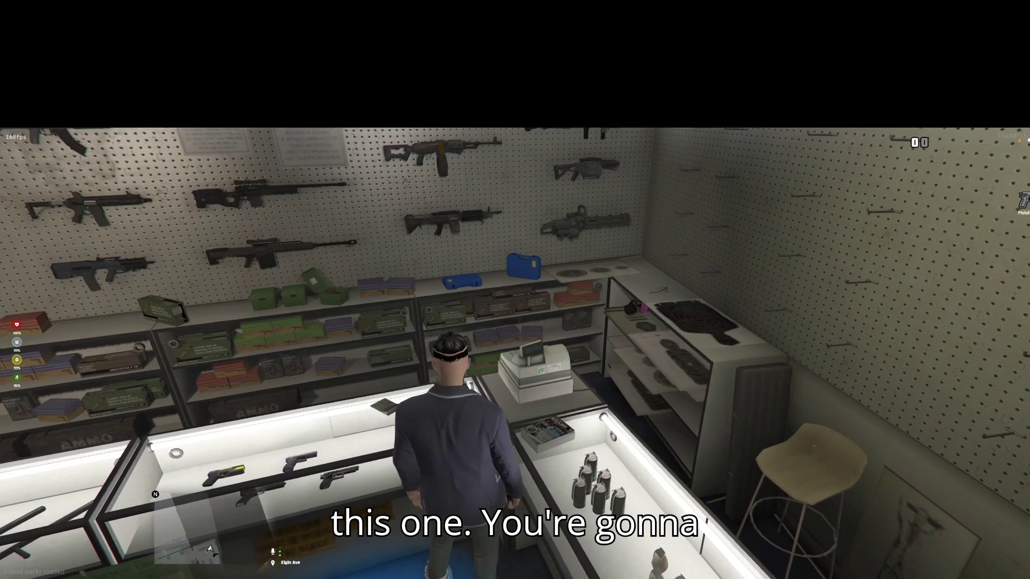
Step: Walk the character to the gun store's other shop marker, open the Ammunation shop inventory, and close it again
key("d")
key("w")
key("e")
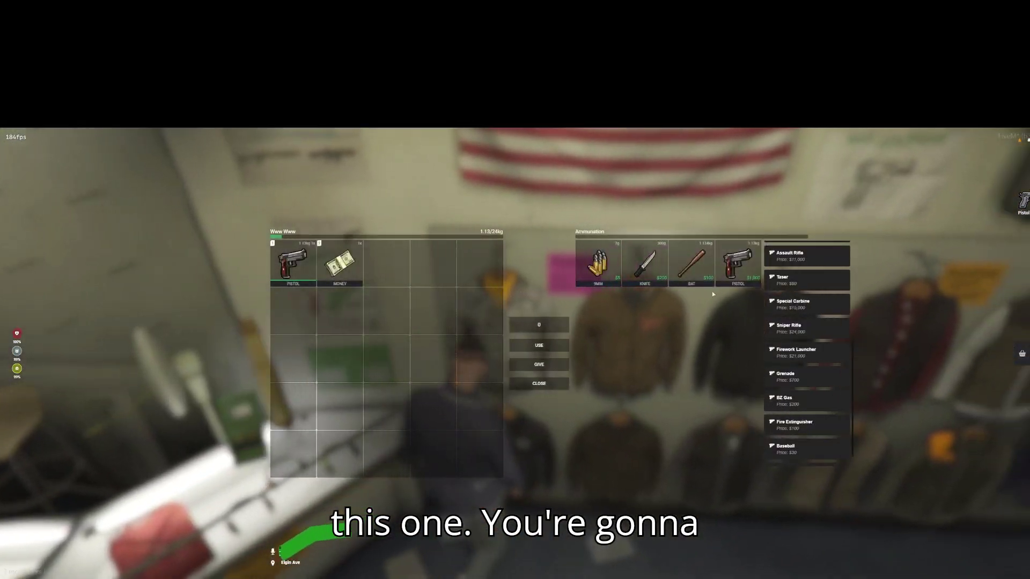
key("Escape")
key("Escape")
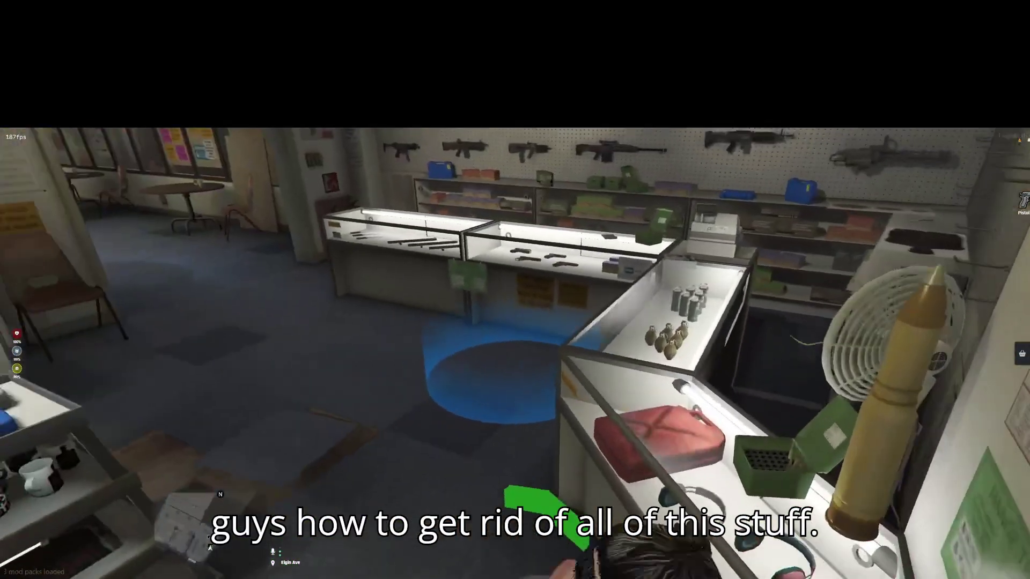
Step: Open the in-game console and quit FiveM to return to the desktop
right_click(539, 353)
key("F8")
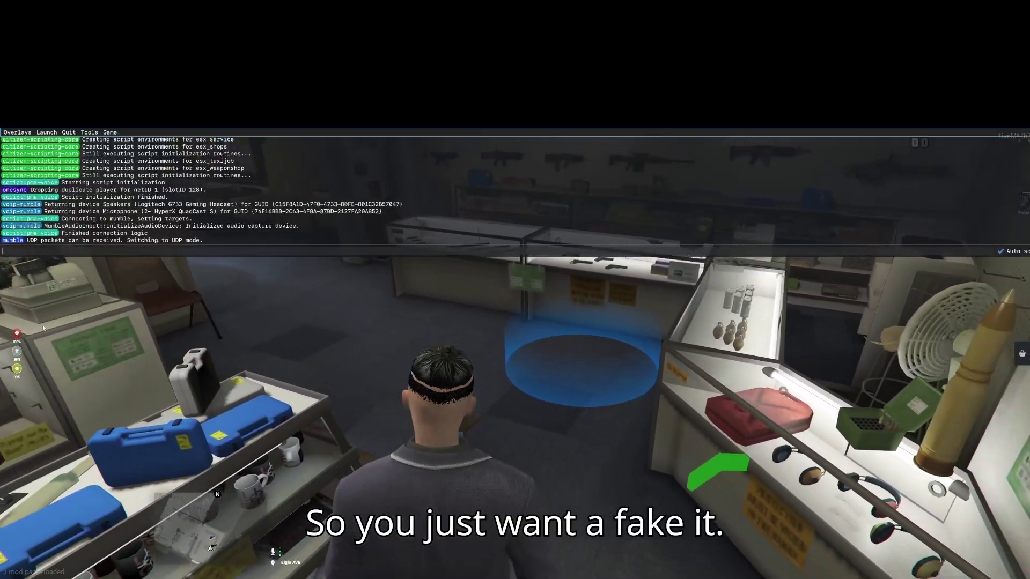
left_click(69, 142)
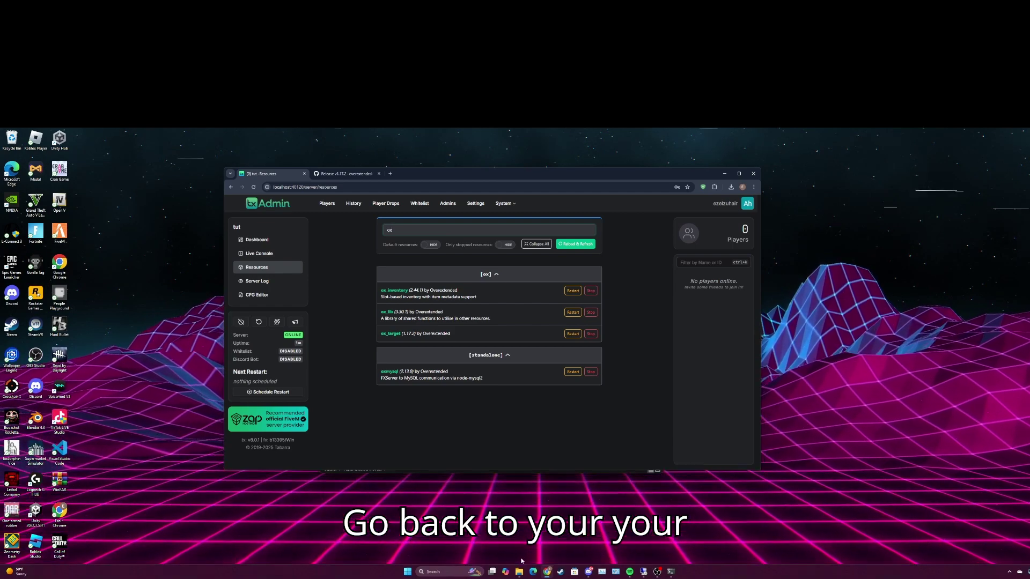
Step: Switch to File Explorer and open the [esx_addons] folder inside the tut server's resources folder
left_click(518, 572)
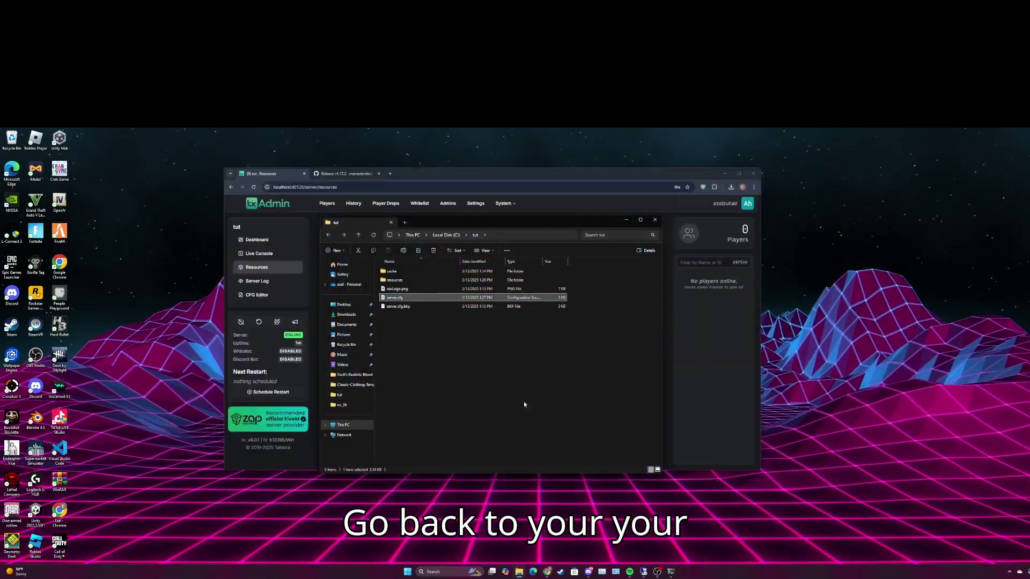
left_click(418, 280)
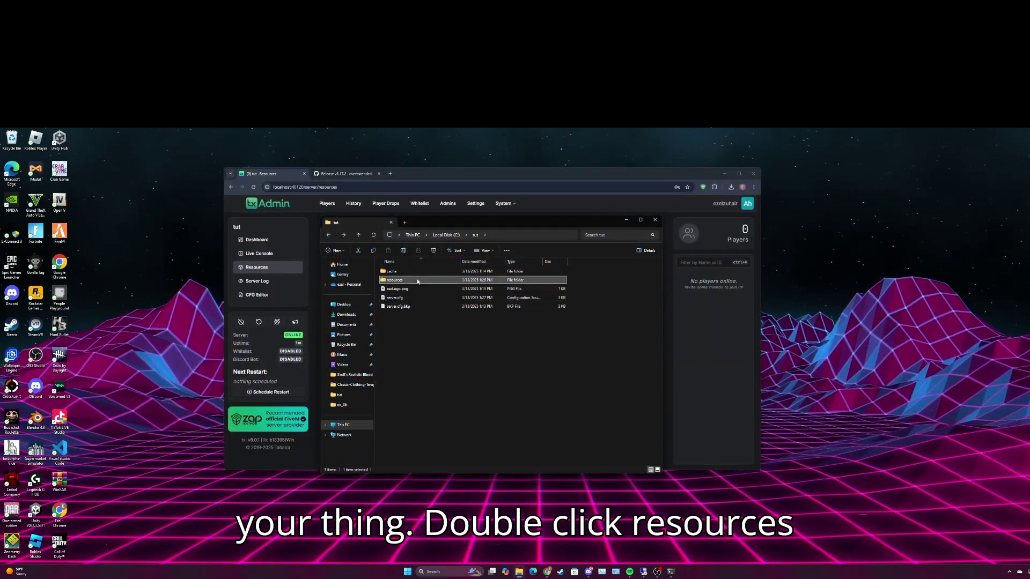
double_click(417, 279)
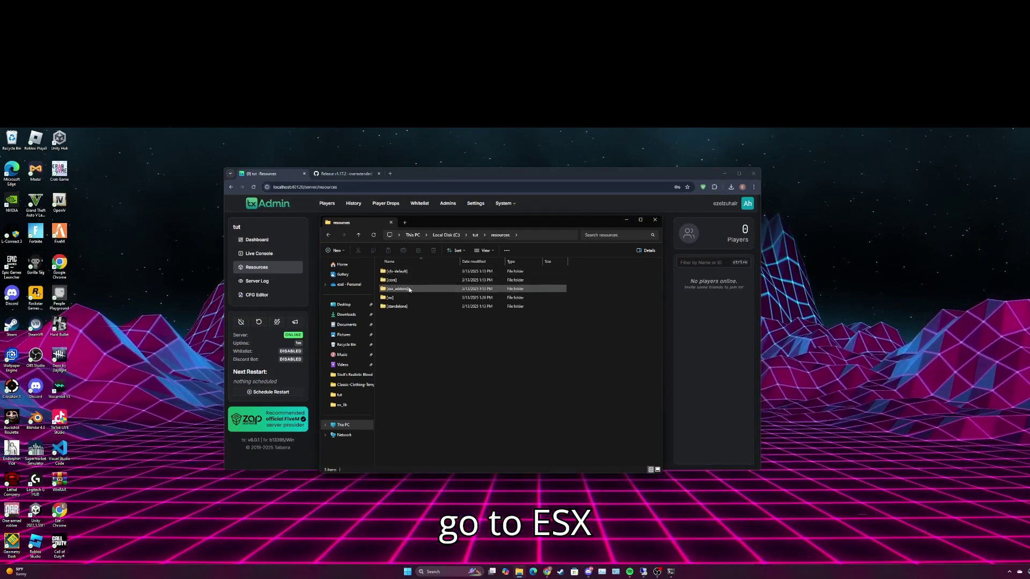
double_click(409, 289)
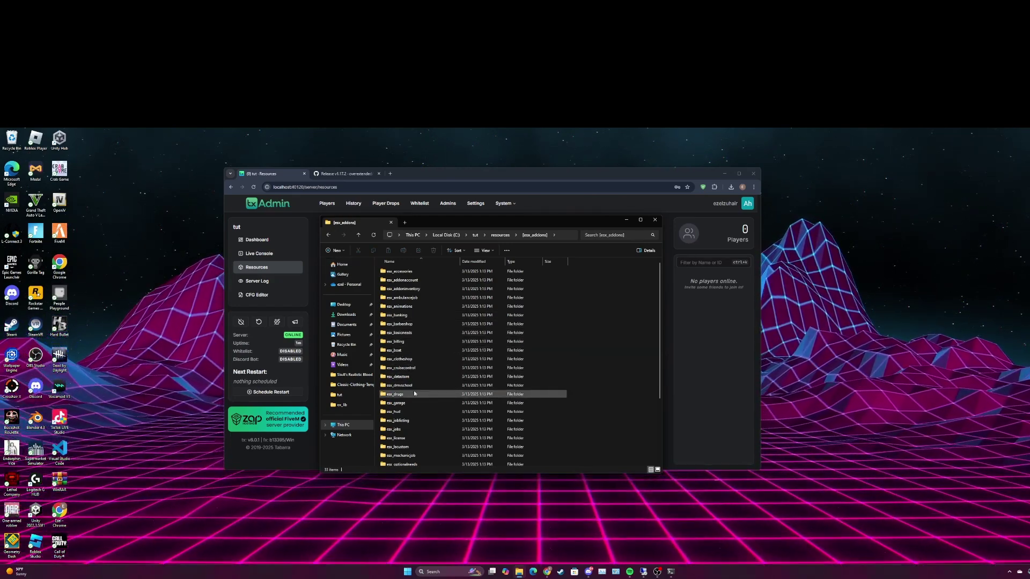
Step: Delete the esx_weaponshop folder from the [esx_addons] resources
scroll(420, 410, "down", 1)
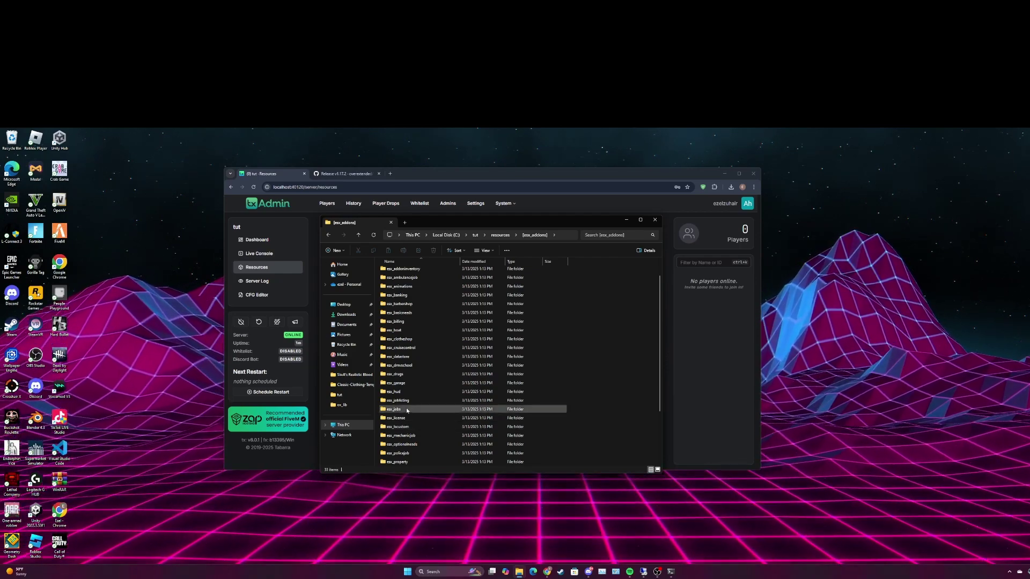
scroll(405, 429, "down", 2)
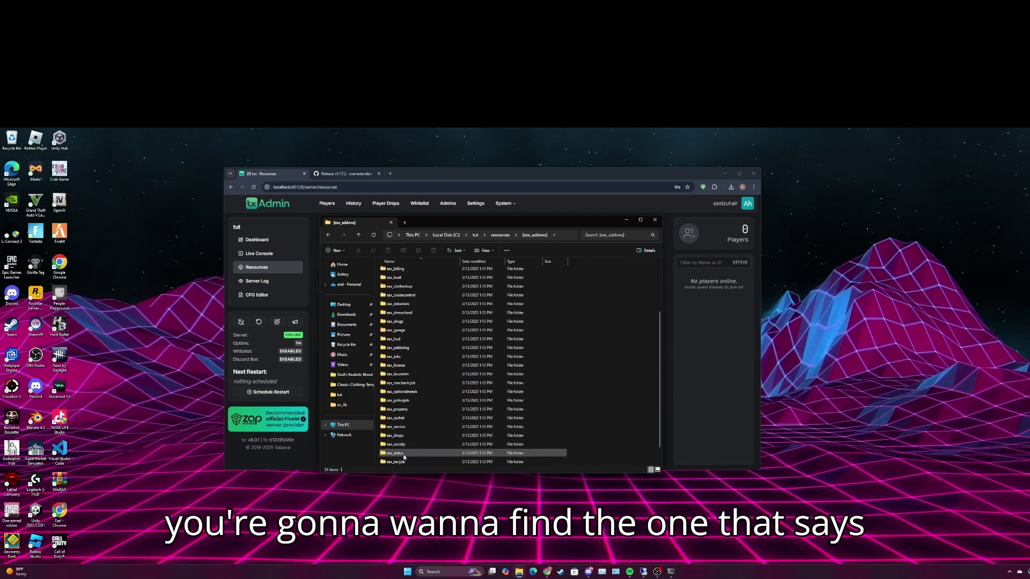
scroll(403, 462, "down", 1)
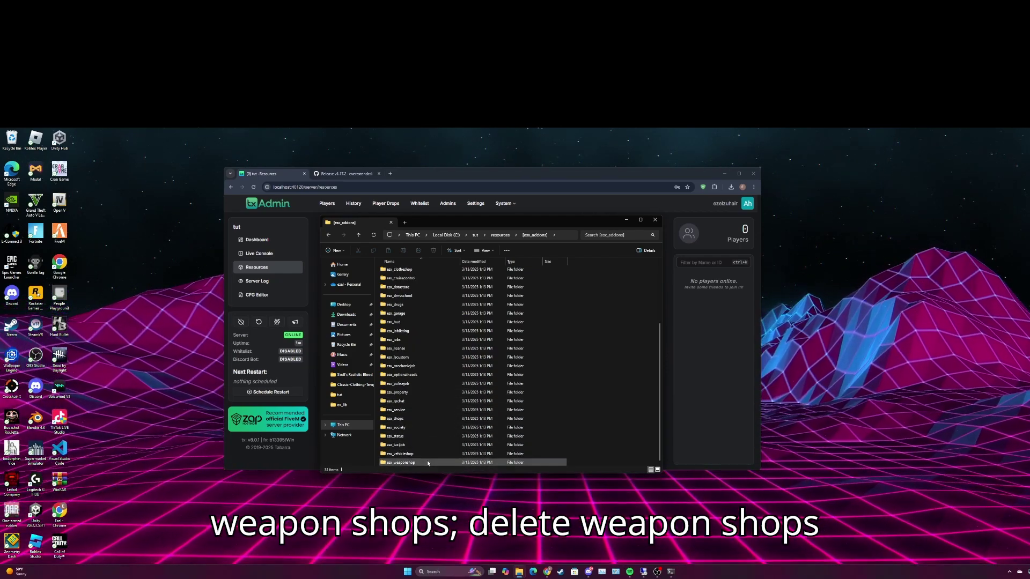
left_click(403, 461)
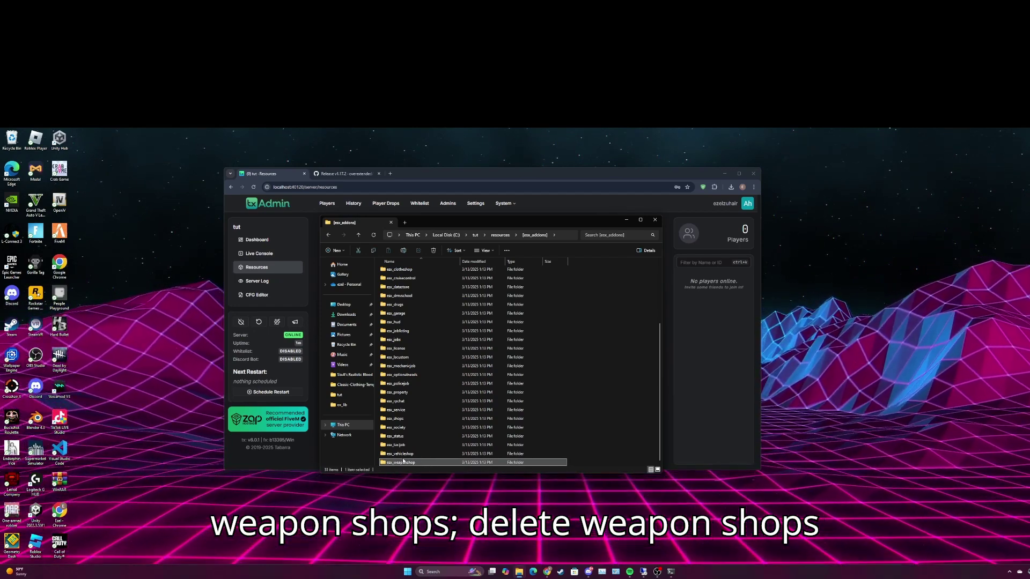
key("Delete")
scroll(400, 459, "up", 3)
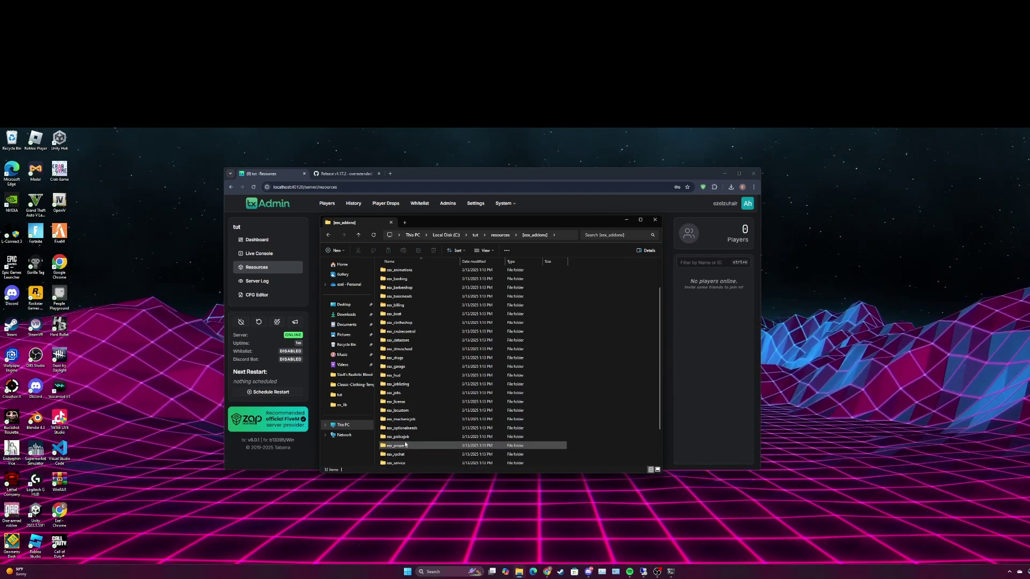